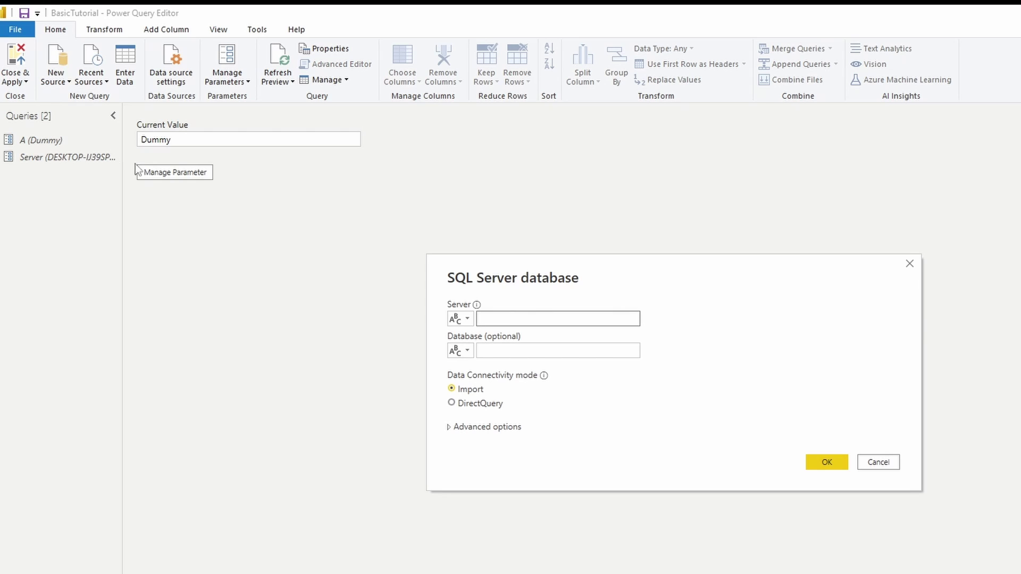
Set the SQL Server connection to the Server parameter, database Demo and DirectQuery connectivity mode
click(465, 320)
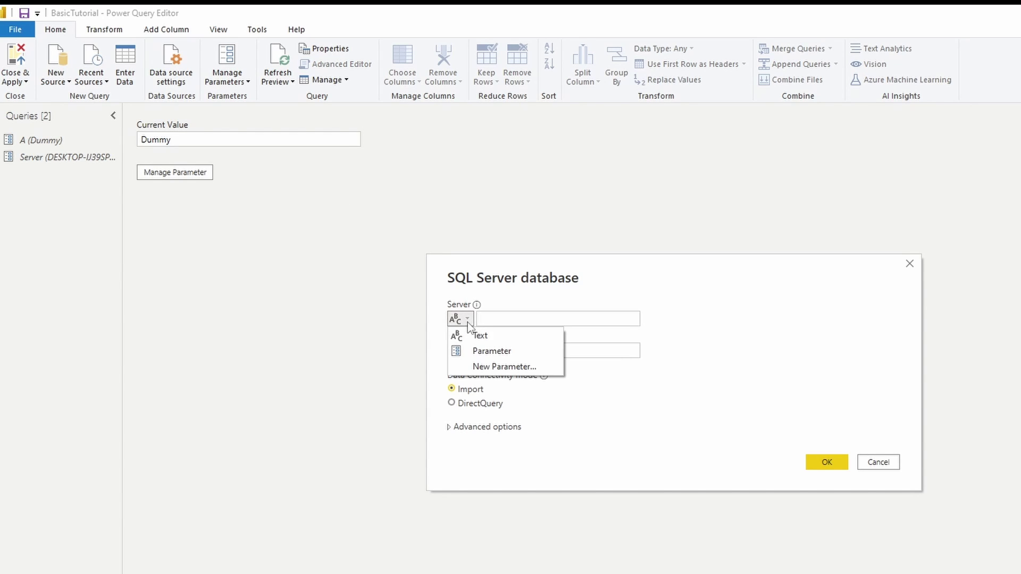
click(513, 351)
click(544, 319)
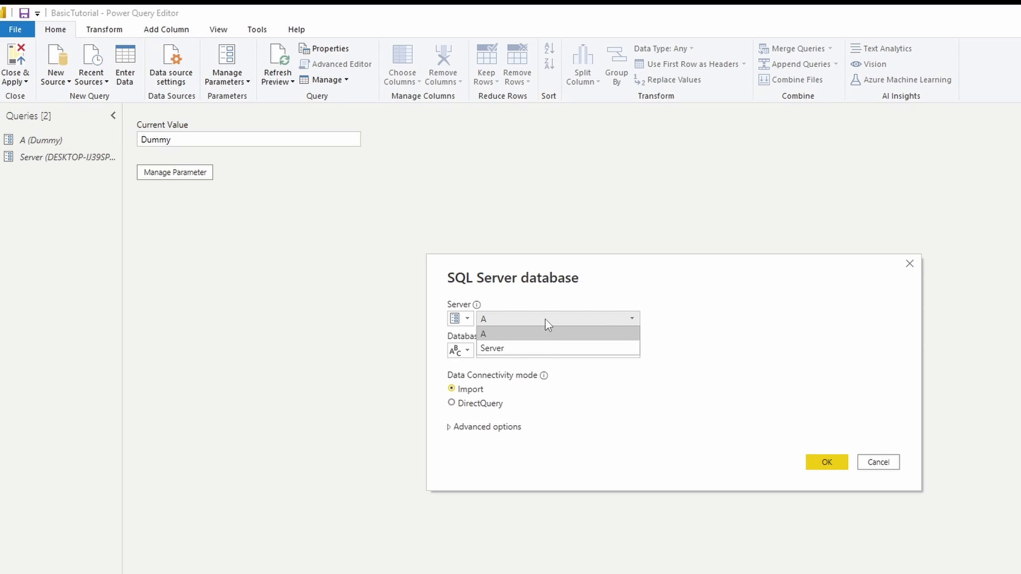
click(530, 347)
click(524, 350)
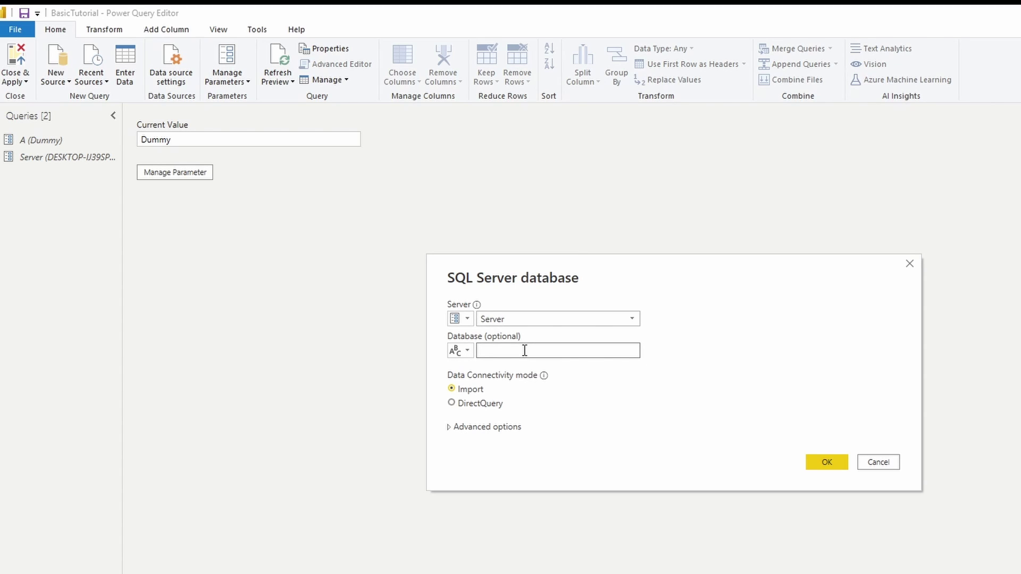
text(Demo)
click(488, 407)
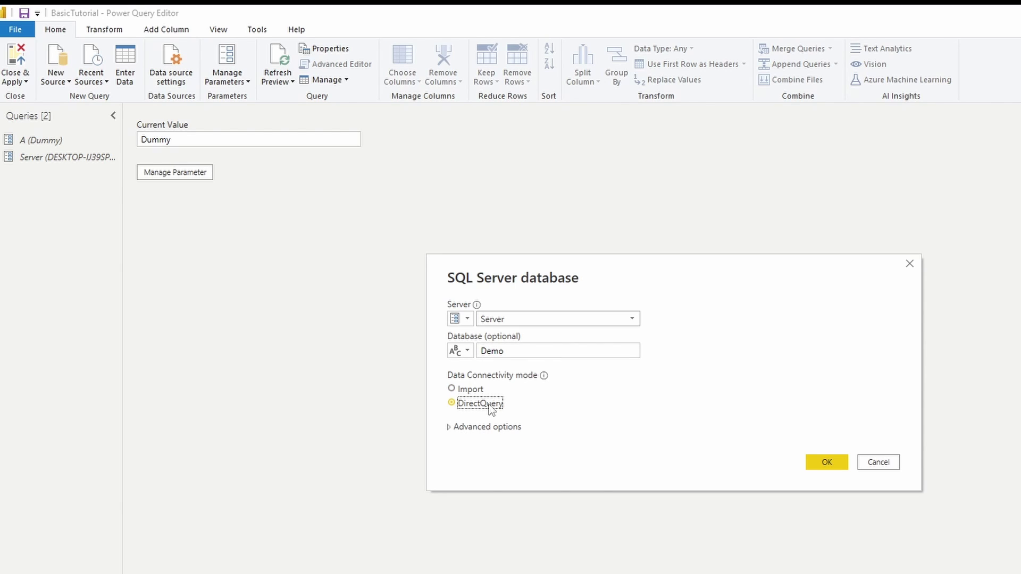
Check the advanced connection options with the SQL statement field, collapse them again and connect to the database
click(828, 464)
click(484, 426)
click(501, 488)
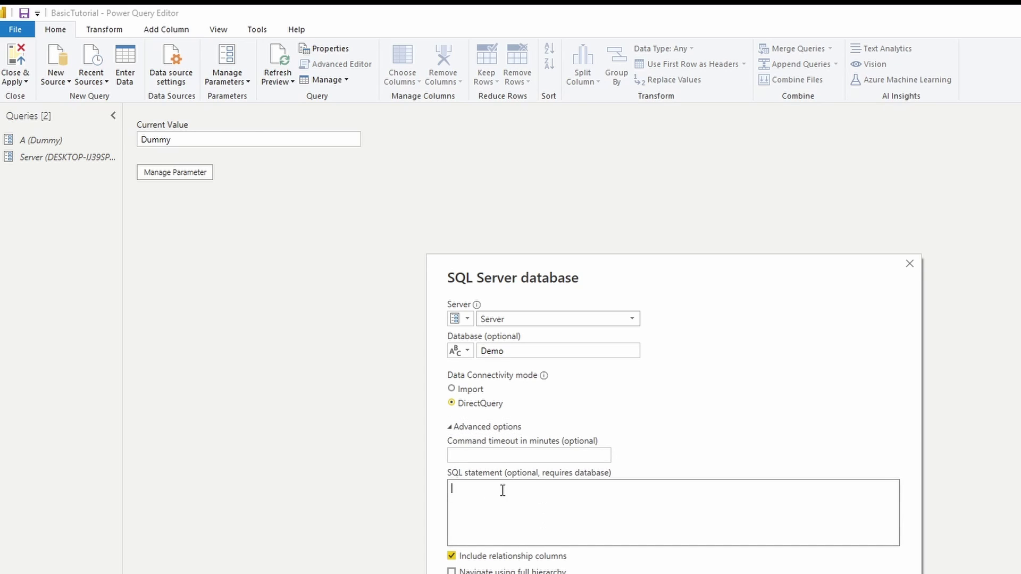
click(481, 428)
click(826, 465)
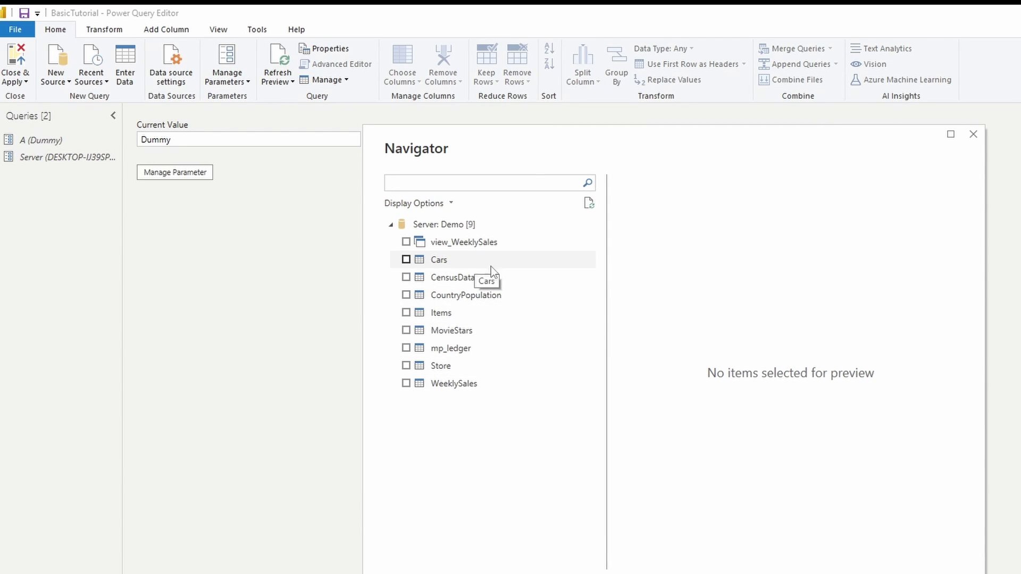
Load the CountryPopulation table as a query and look through the values in its Country column
click(406, 295)
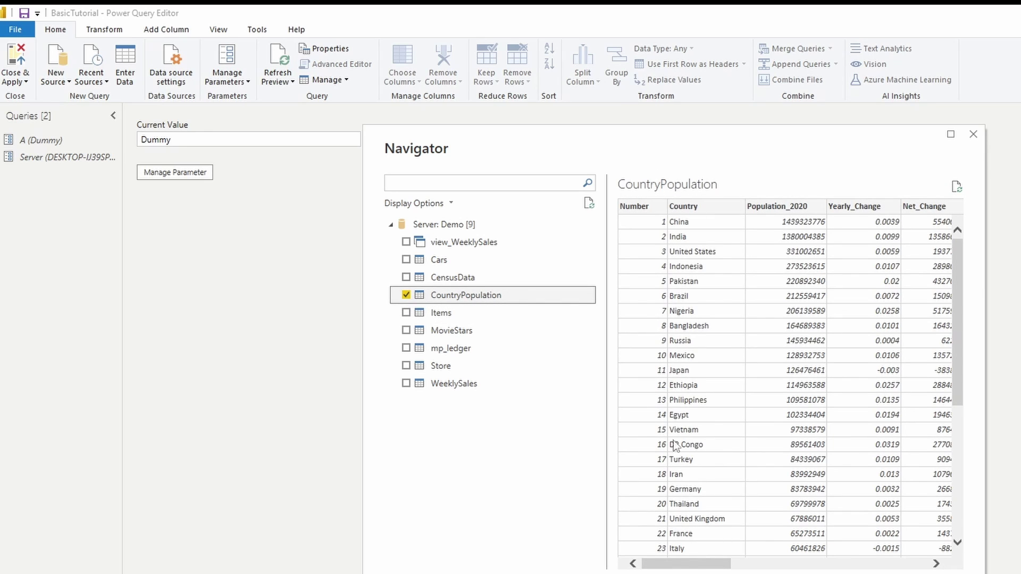
drag(688, 563, 659, 562)
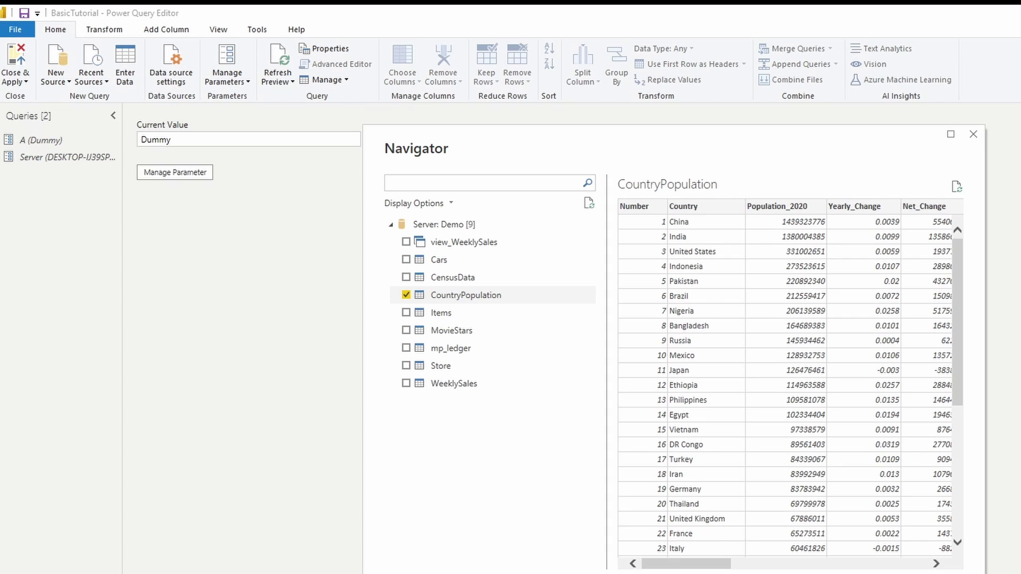
key(Escape)
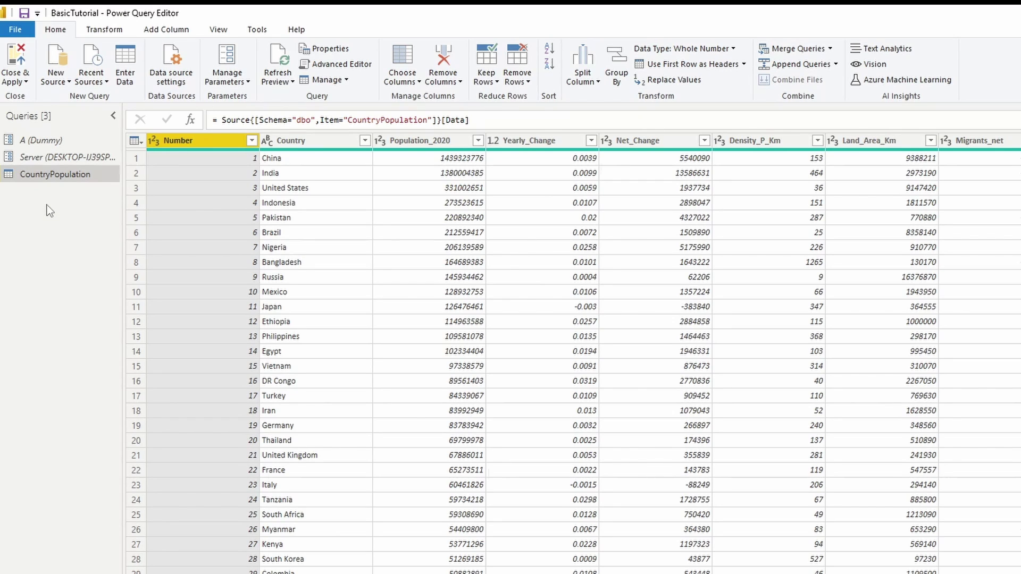
click(310, 136)
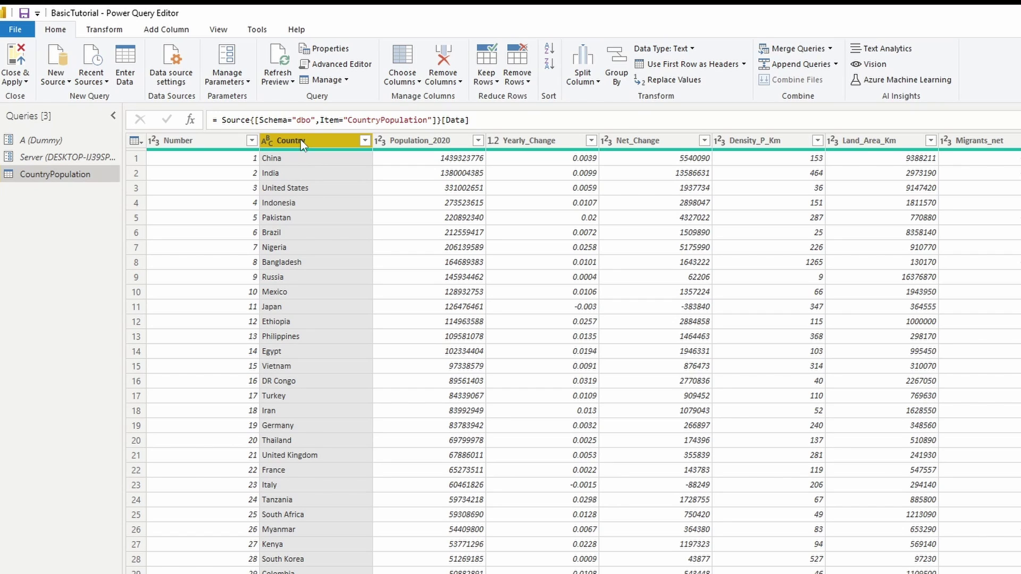
scroll(322, 377, down, 20)
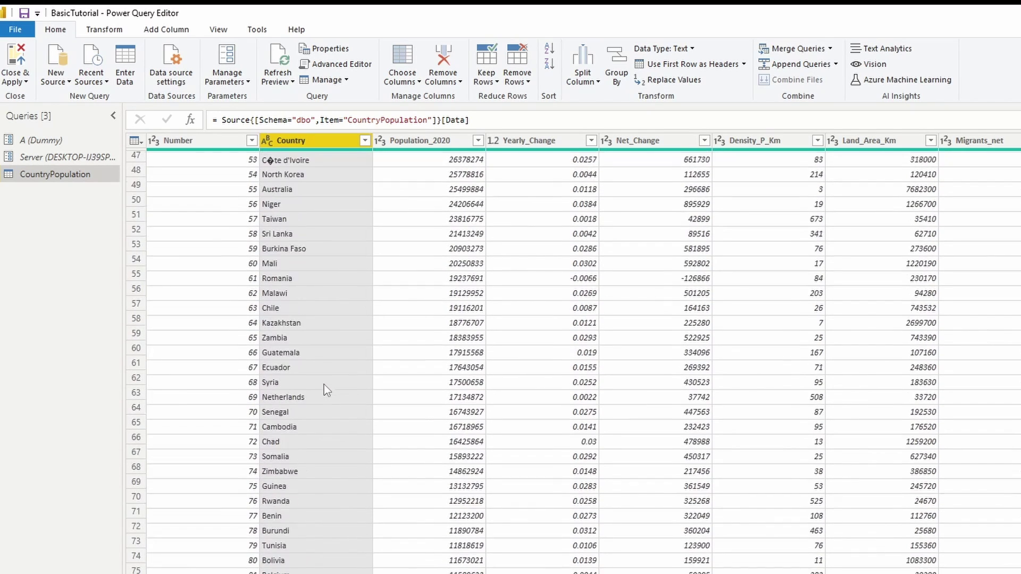
scroll(324, 385, up, 20)
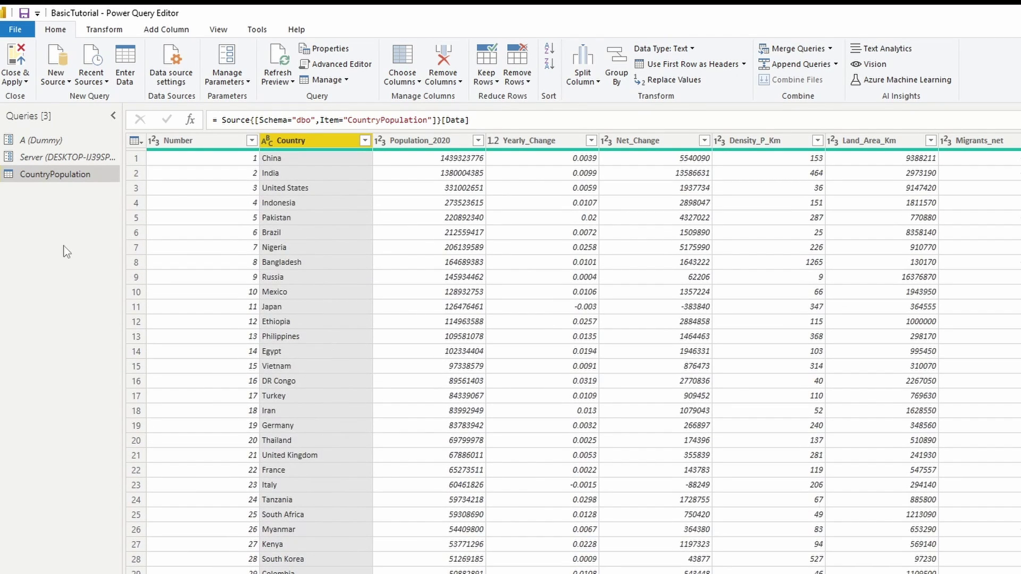
right_click(67, 219)
click(59, 85)
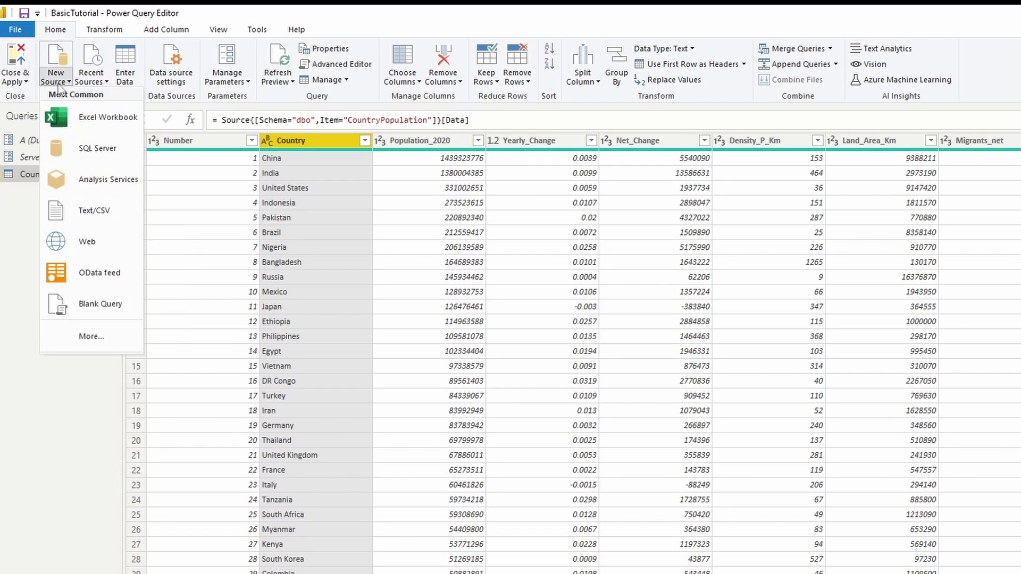
click(6, 223)
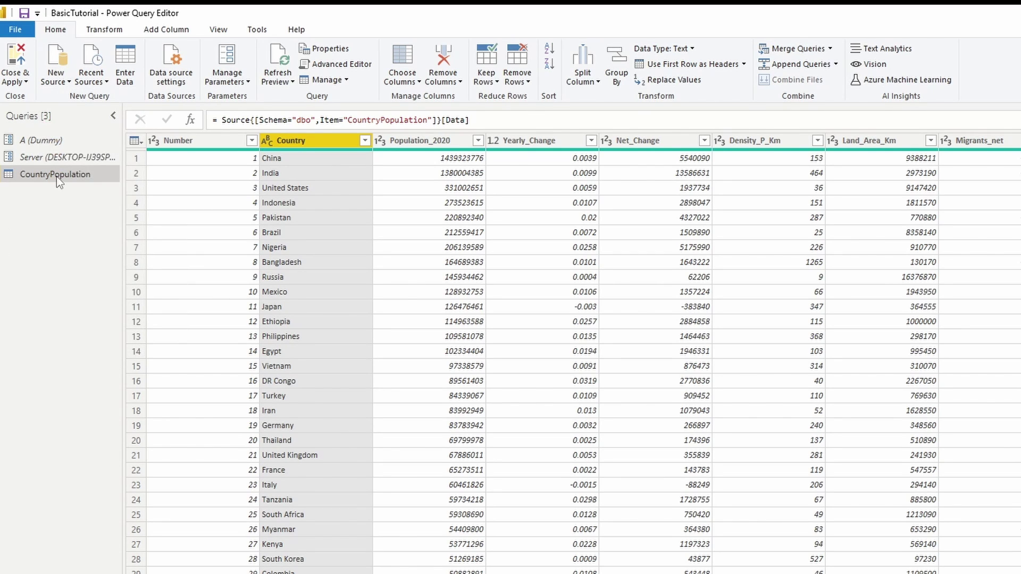
click(56, 80)
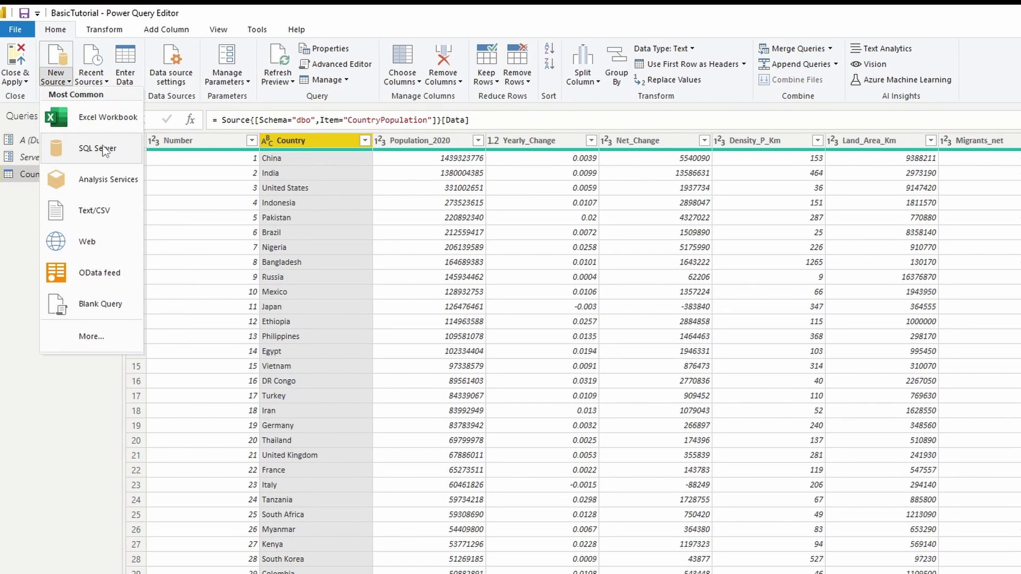
click(11, 193)
Add another SQL Server source using the Server parameter and database Demo in DirectQuery mode, and connect to it
click(56, 80)
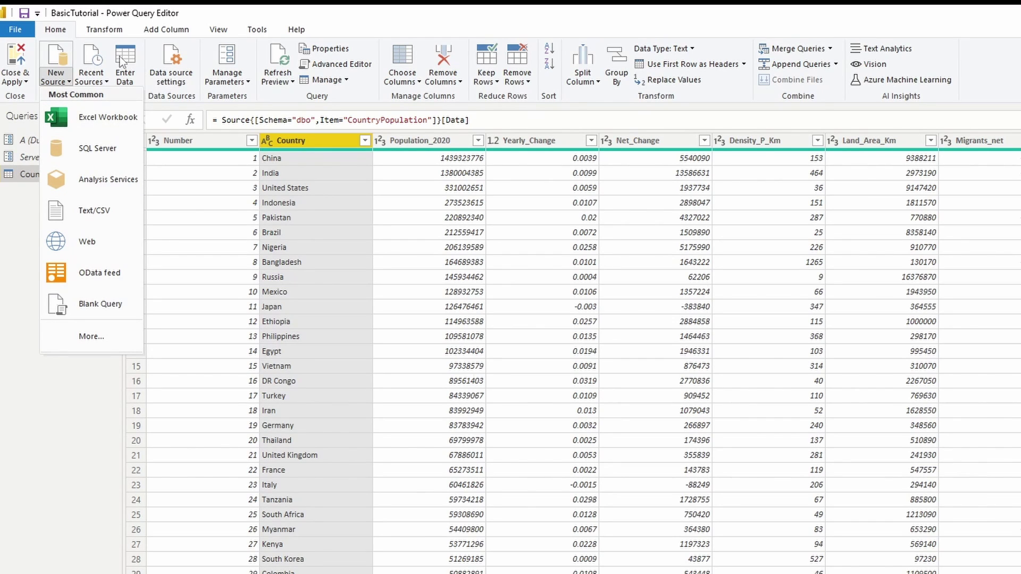
key(Escape)
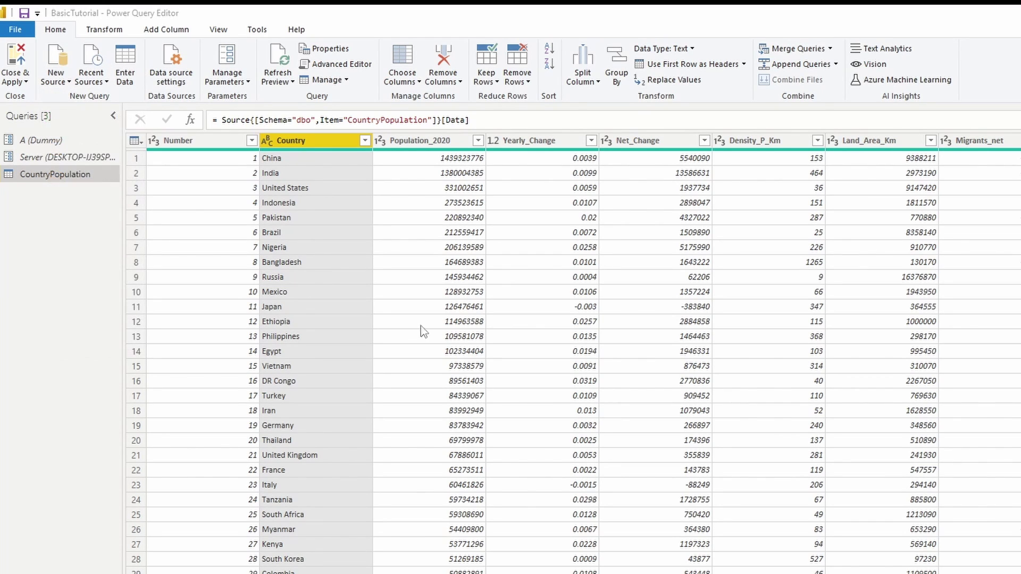
click(460, 319)
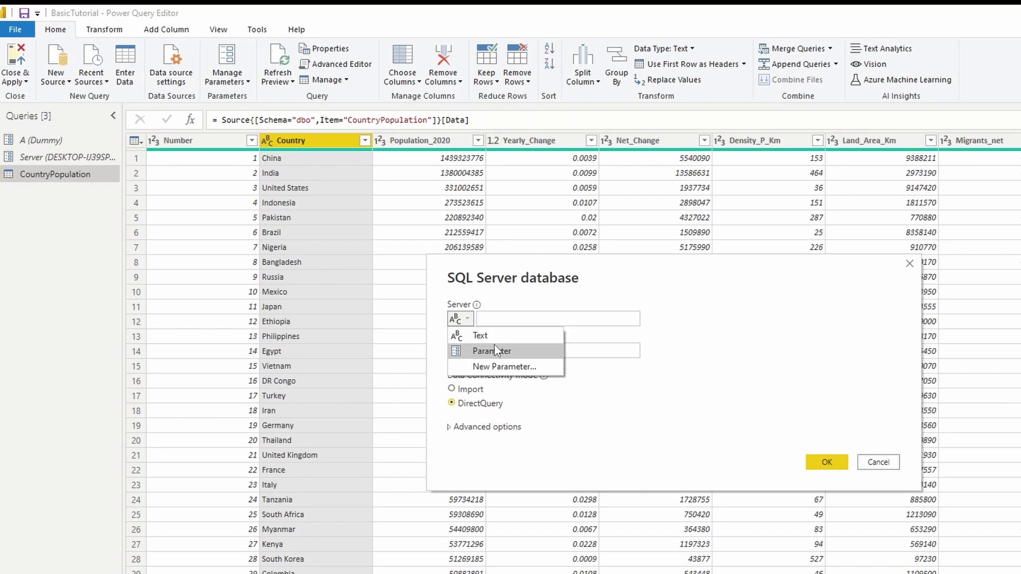
click(515, 348)
click(518, 319)
click(517, 334)
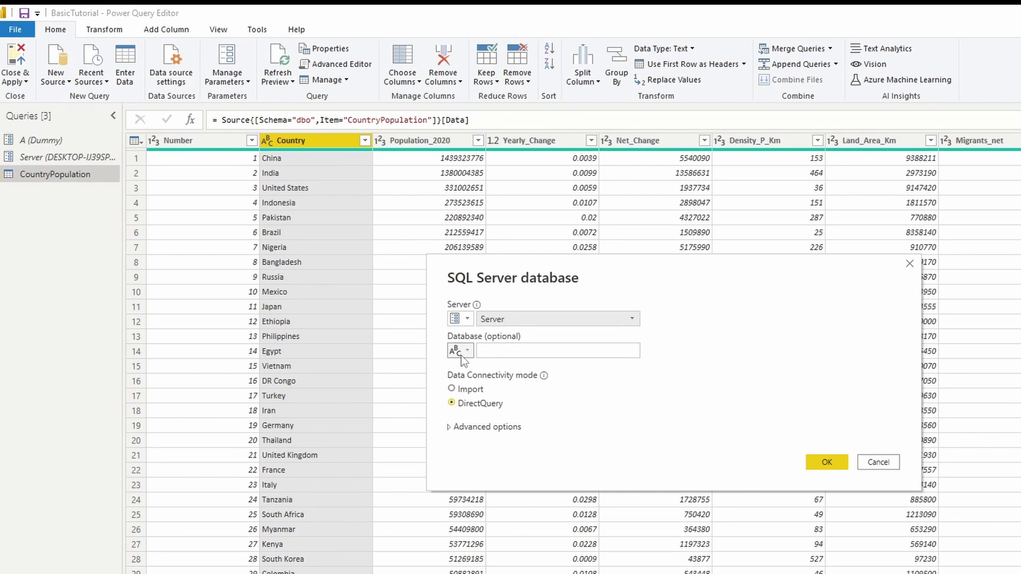
click(508, 353)
text(Demo)
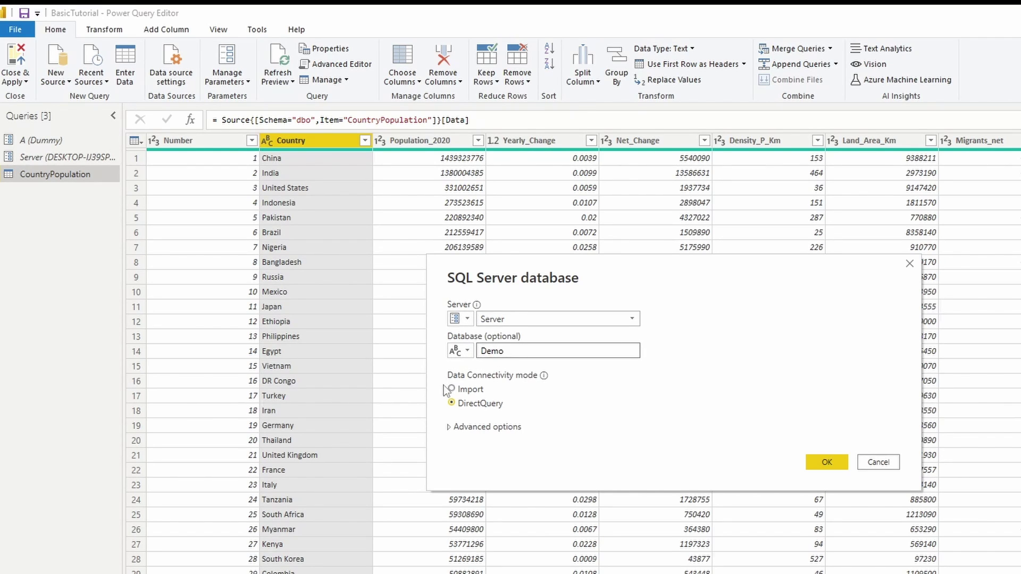
click(823, 463)
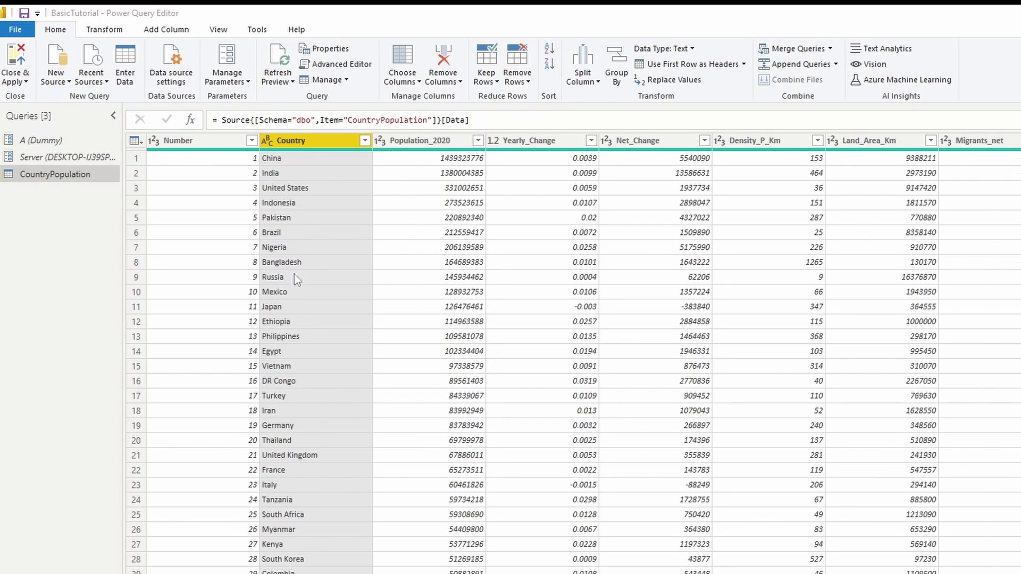
Load the CountryPopulation table again as a second query named CountryValues
click(398, 297)
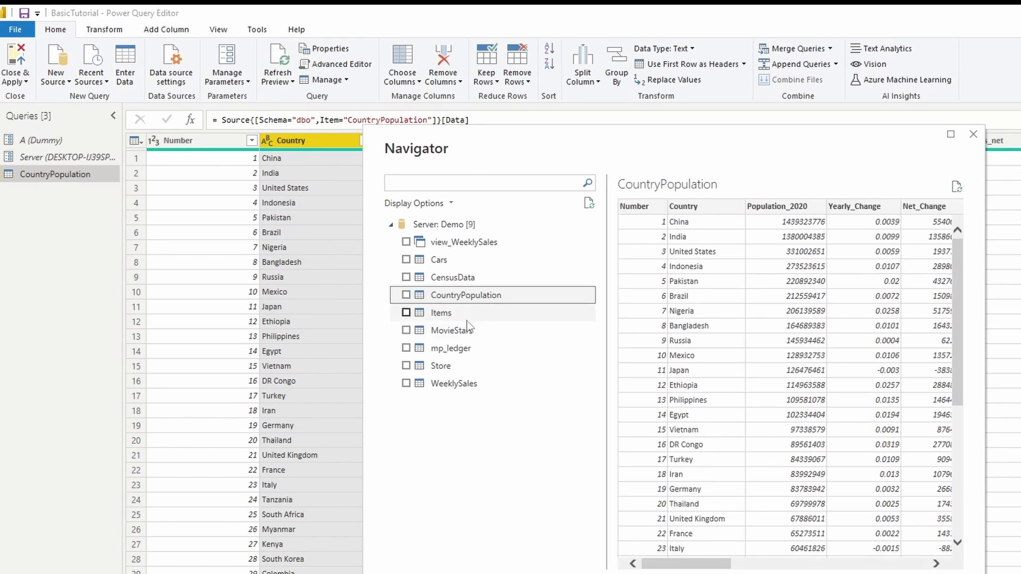
click(406, 295)
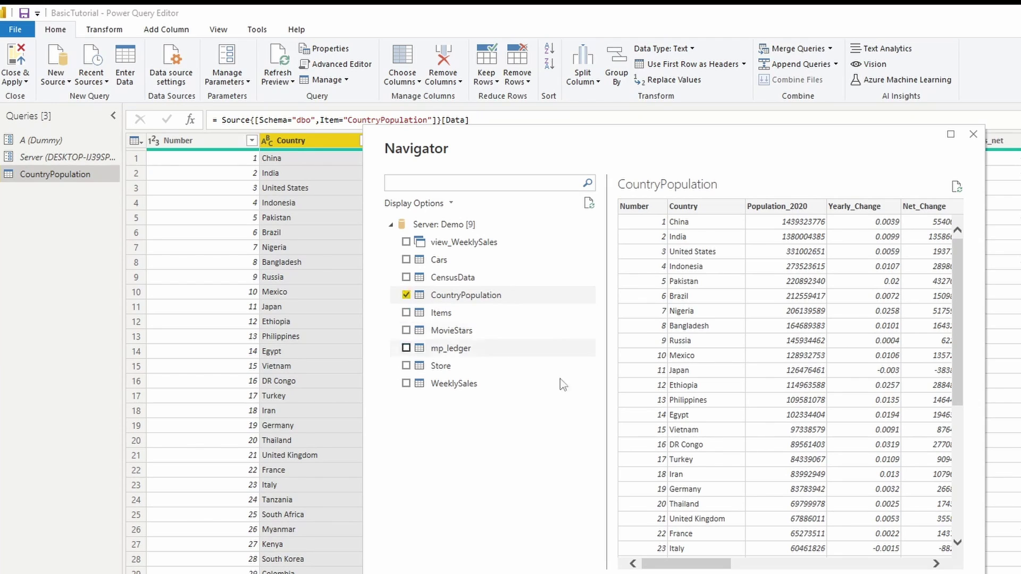
key(Return)
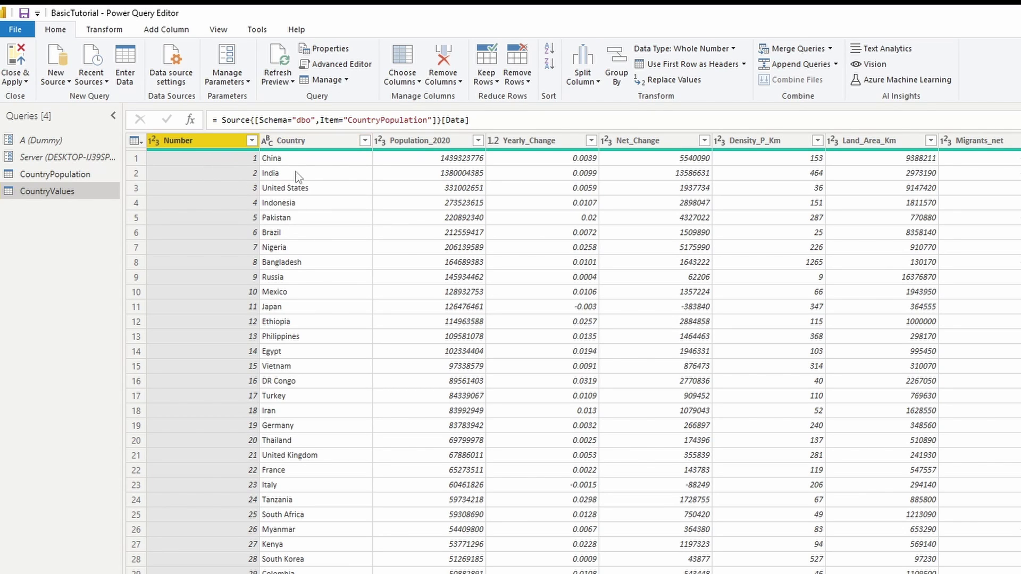
Remove all columns from Population_2020 through Flgas in the CountryValues query, keeping only Number and Country
click(428, 144)
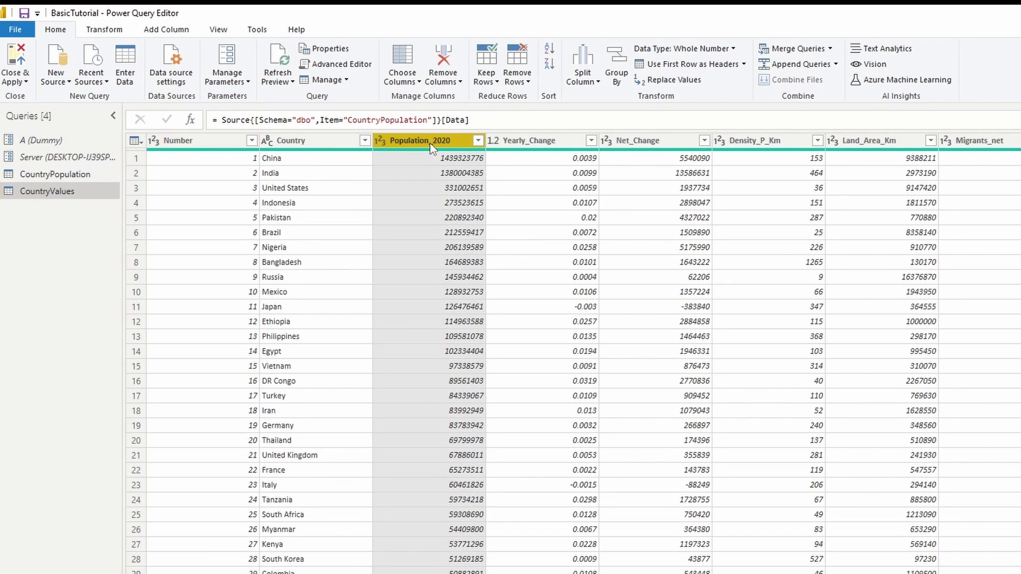
shift+click(542, 144)
shift+click(638, 141)
shift+click(787, 143)
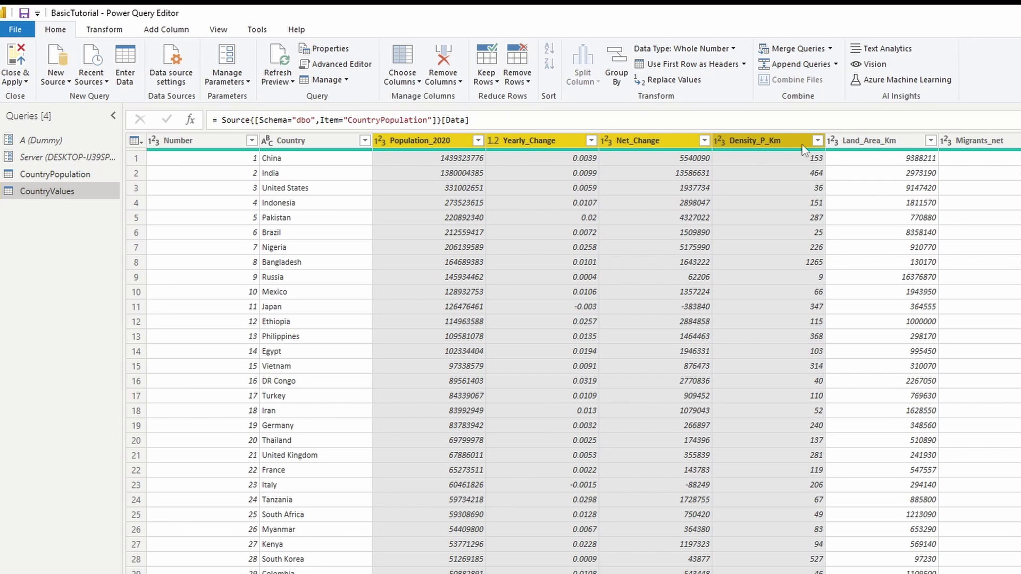
shift+click(885, 142)
shift+click(964, 139)
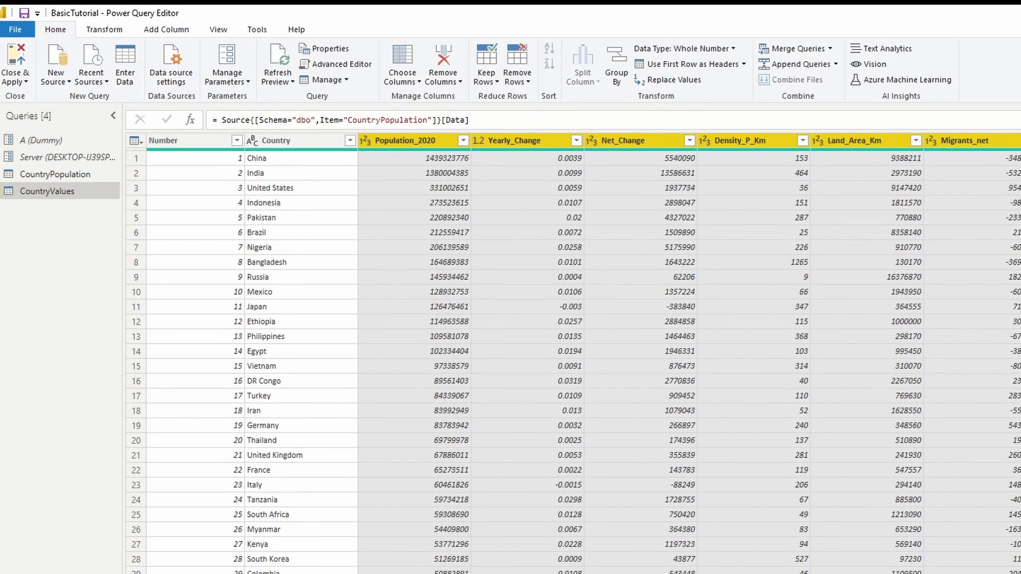
scroll(585, 351, right, 10)
shift+click(611, 145)
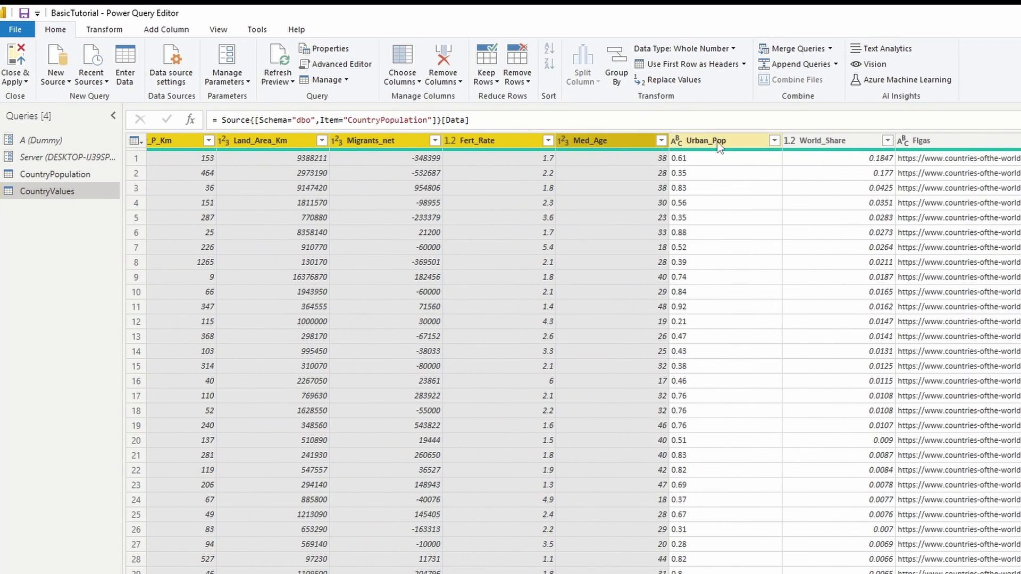
shift+click(719, 146)
shift+click(809, 139)
shift+click(933, 142)
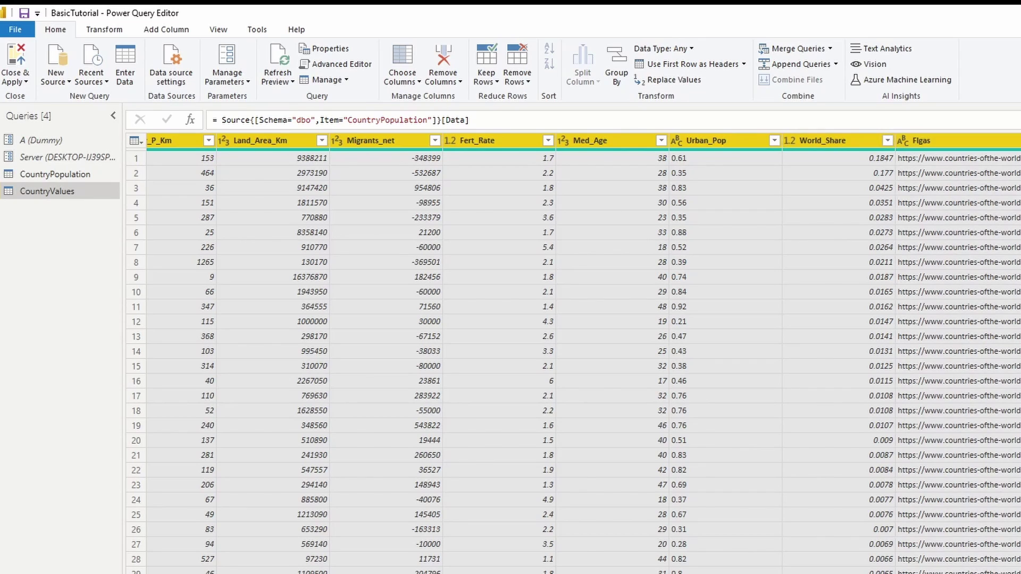
scroll(574, 351, left, 10)
click(443, 58)
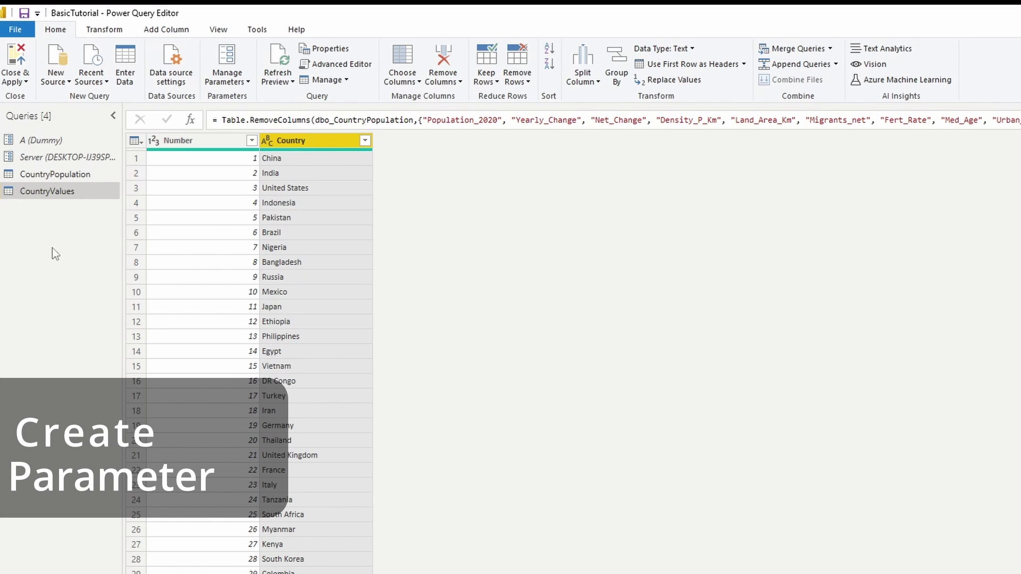
Start a new query parameter and name it CountryFilter
right_click(52, 240)
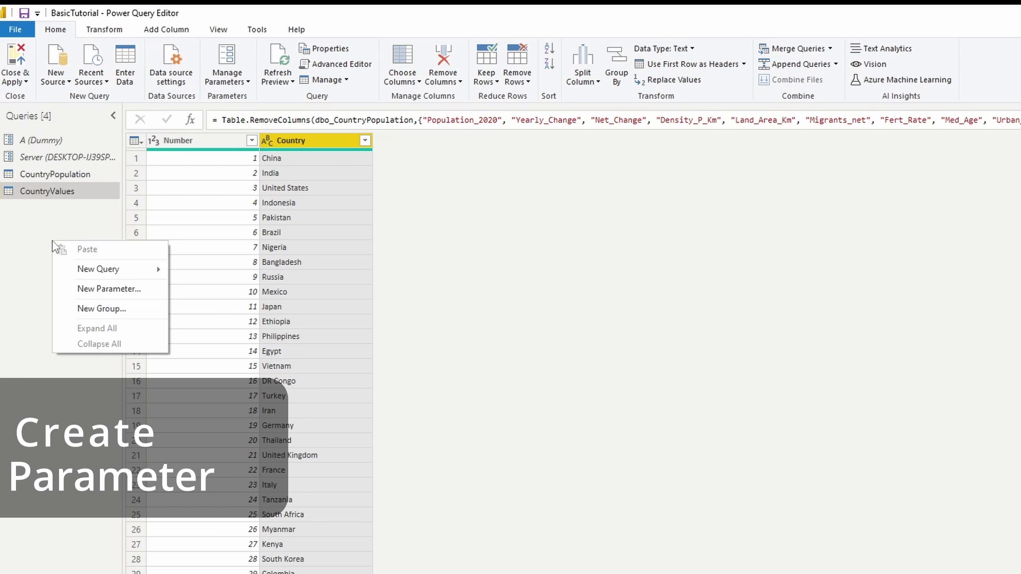
click(121, 290)
right_click(37, 211)
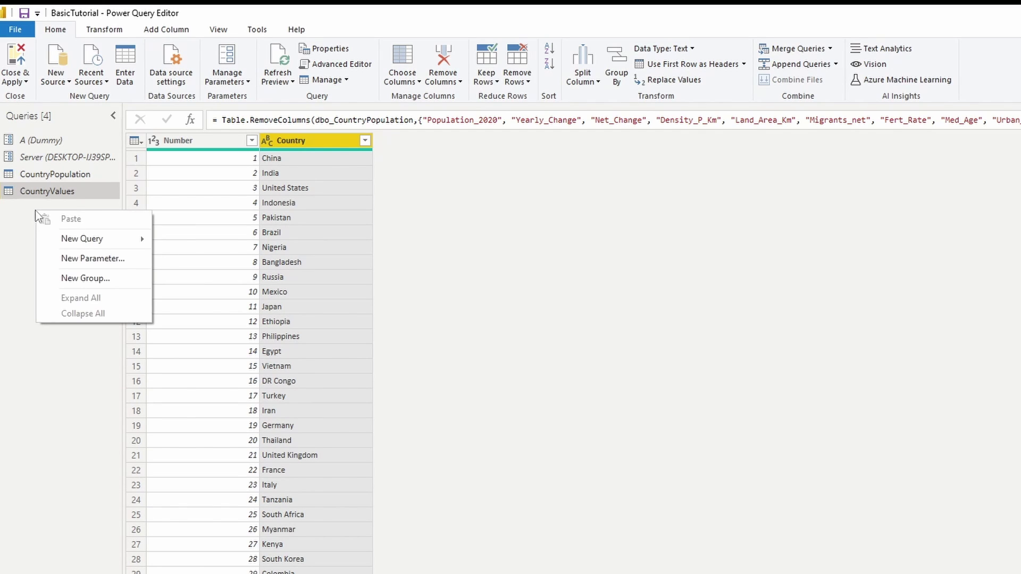
click(108, 262)
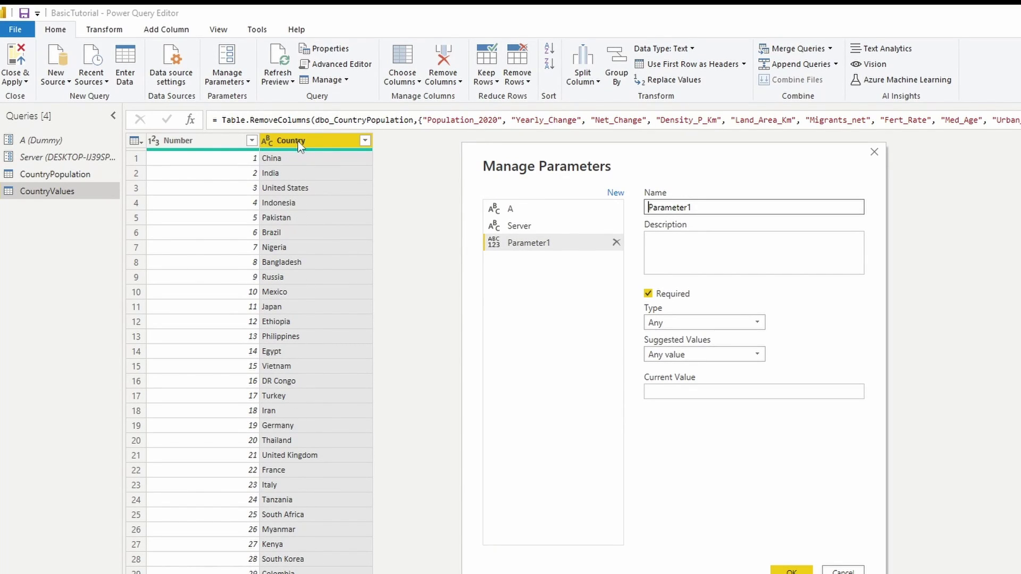
drag(747, 207, 611, 207)
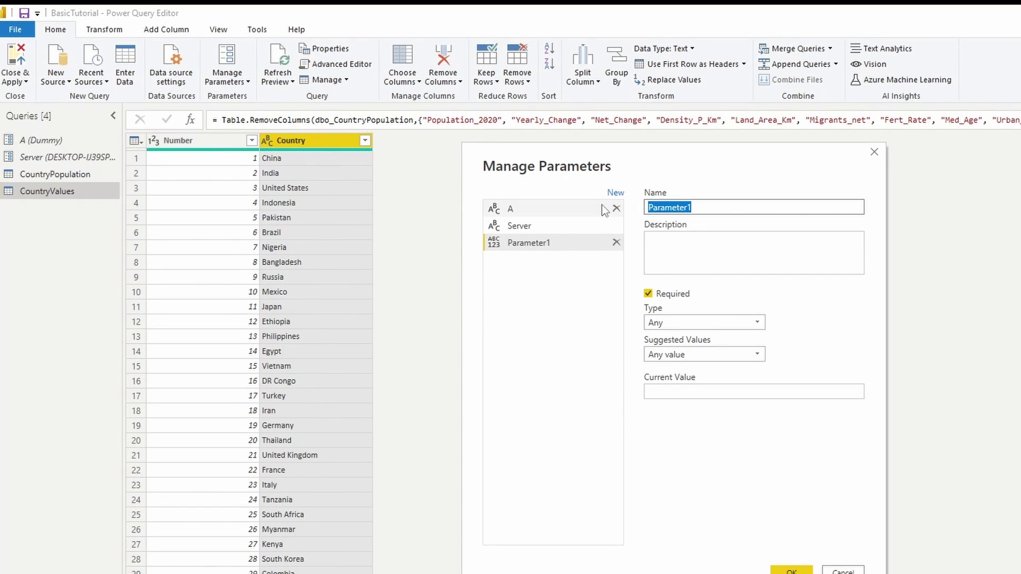
text(CountryFilter)
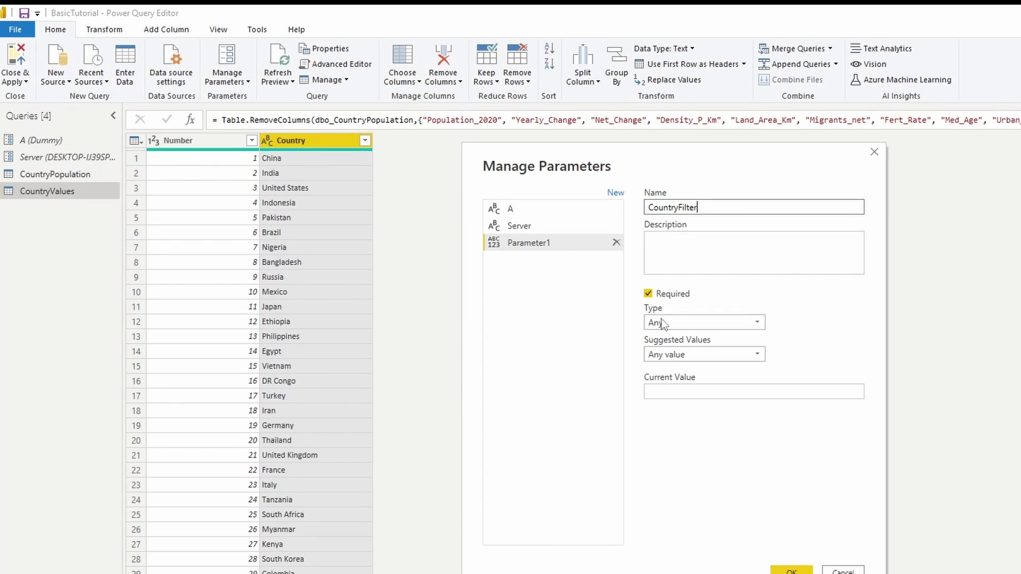
Set the CountryFilter parameter's current value to India and create the parameter
click(691, 391)
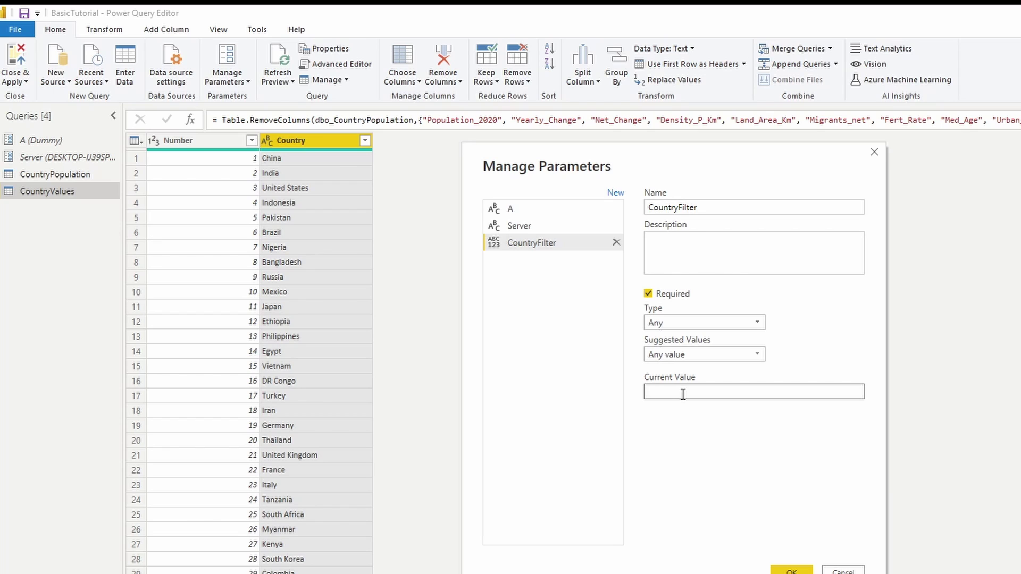
text(India)
click(792, 571)
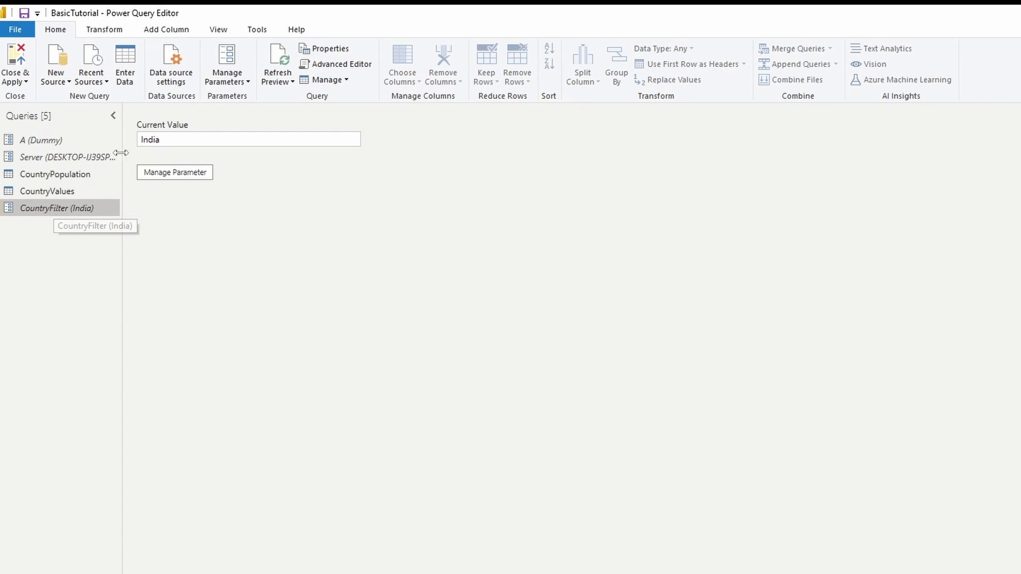
Examine the CountryPopulation query's M code in the Advanced Editor and close it without editing
click(70, 177)
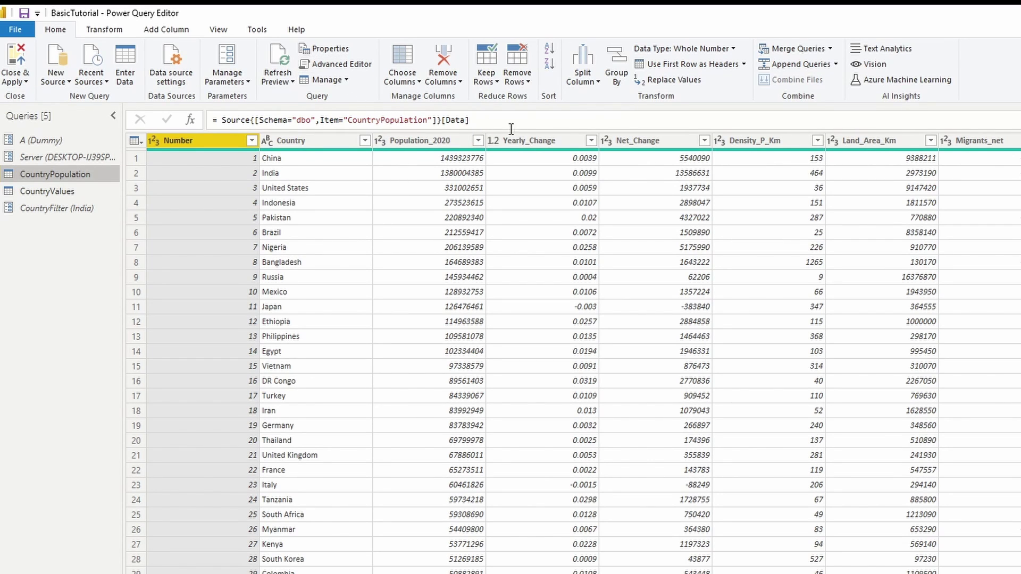
click(344, 64)
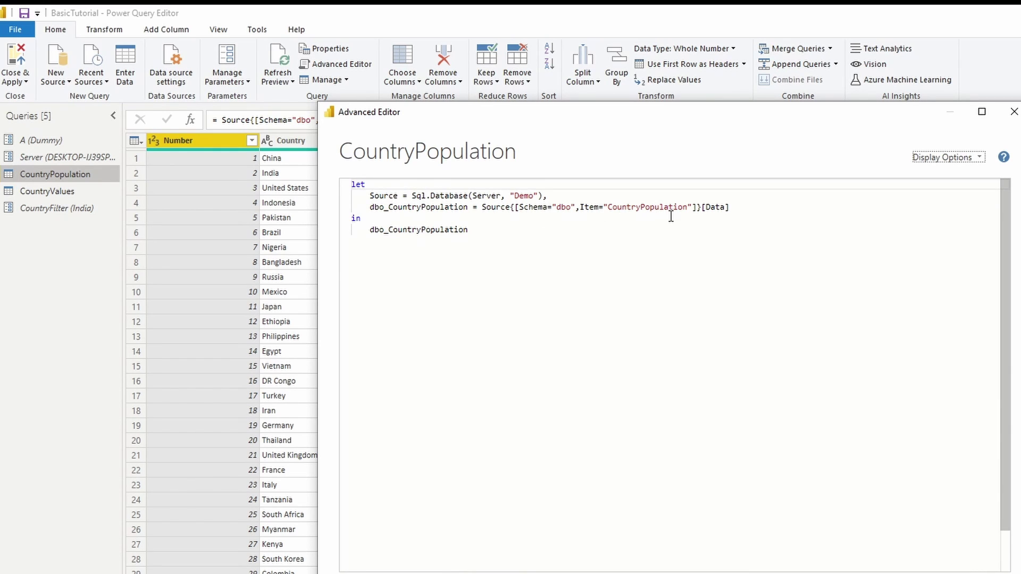
click(1014, 112)
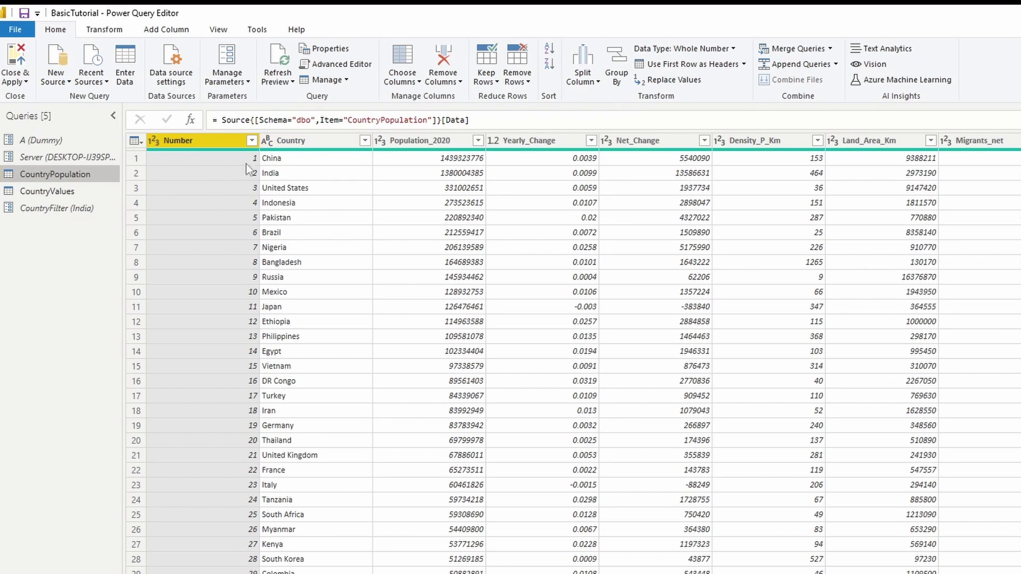
Filter the Country column of the CountryPopulation query to keep only Belgium
click(365, 142)
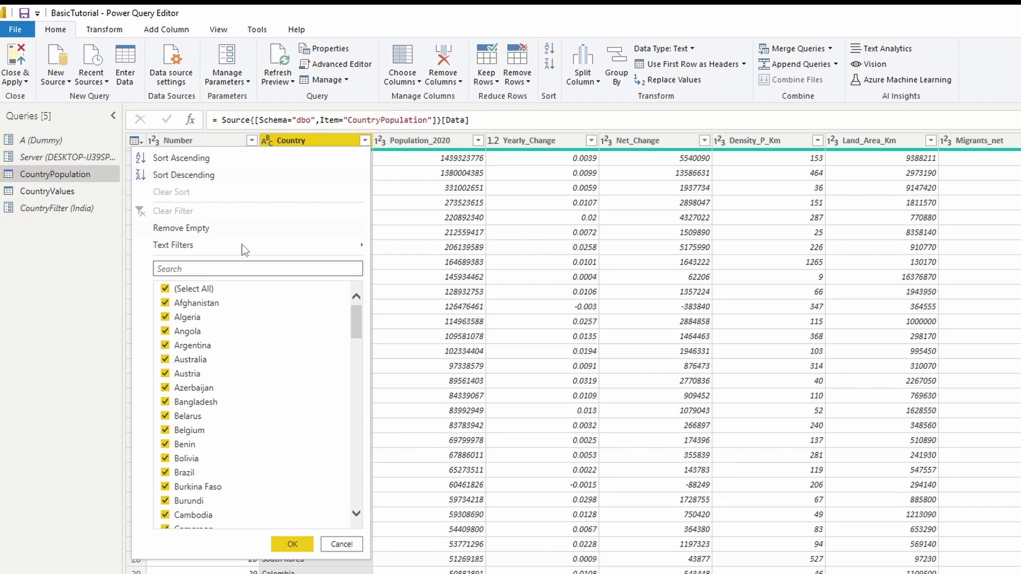
click(193, 288)
scroll(235, 383, down, 5)
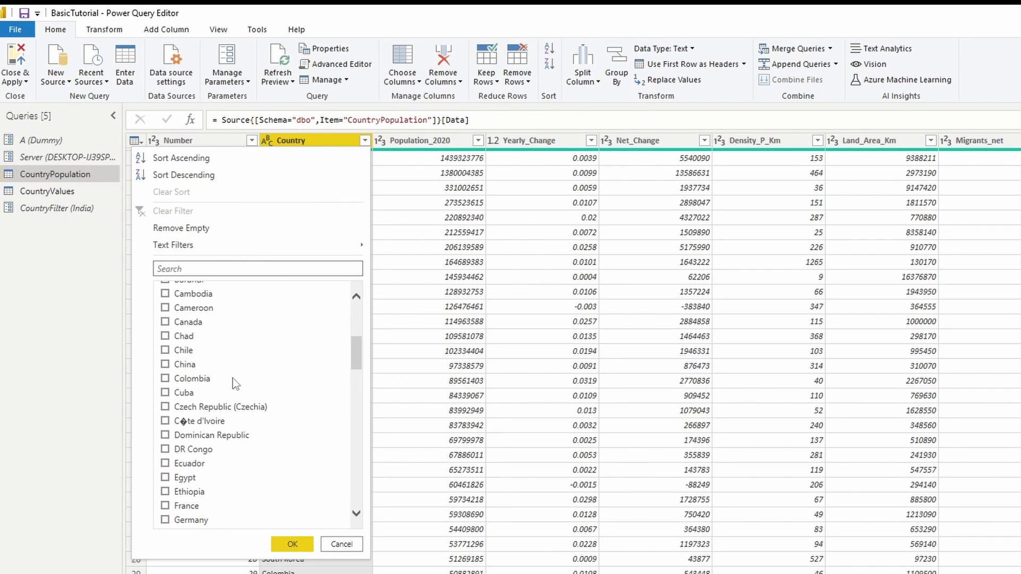
scroll(217, 381, up, 4)
click(166, 357)
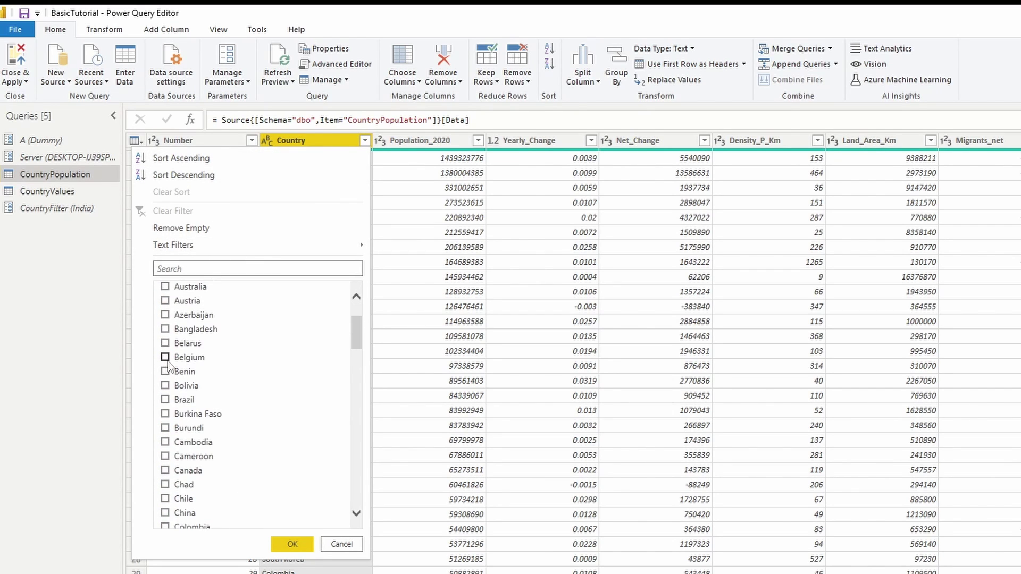
click(294, 545)
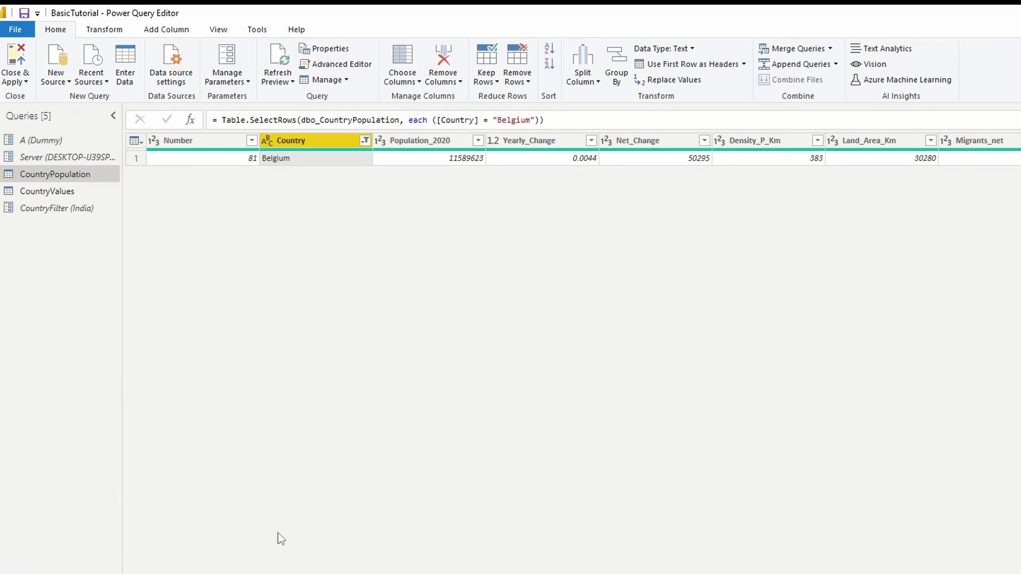
Replace the hard-coded "Belgium" in the Filtered Rows line of the CountryPopulation query's M code with the CountryFilter parameter
click(345, 69)
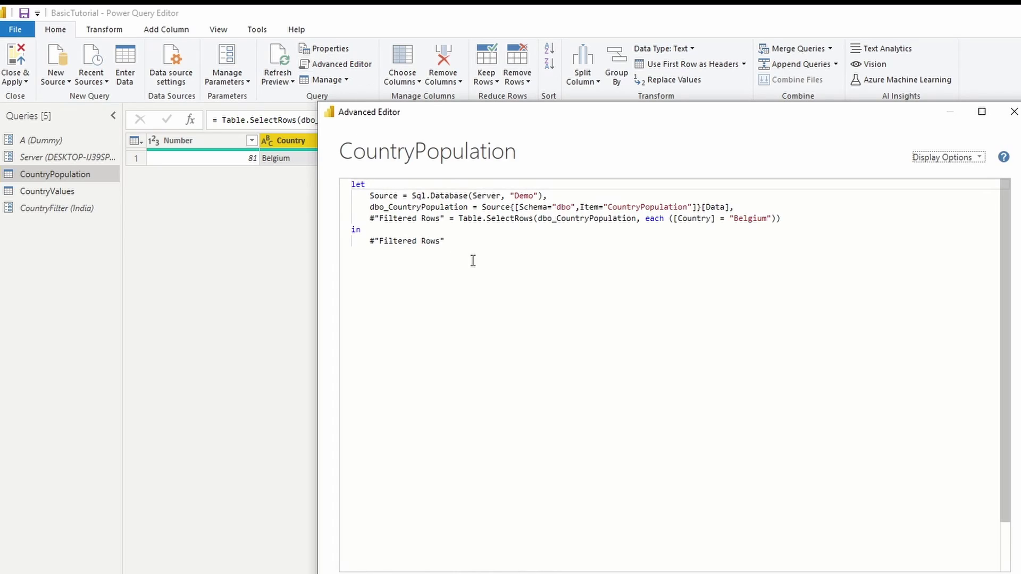
drag(366, 221, 773, 217)
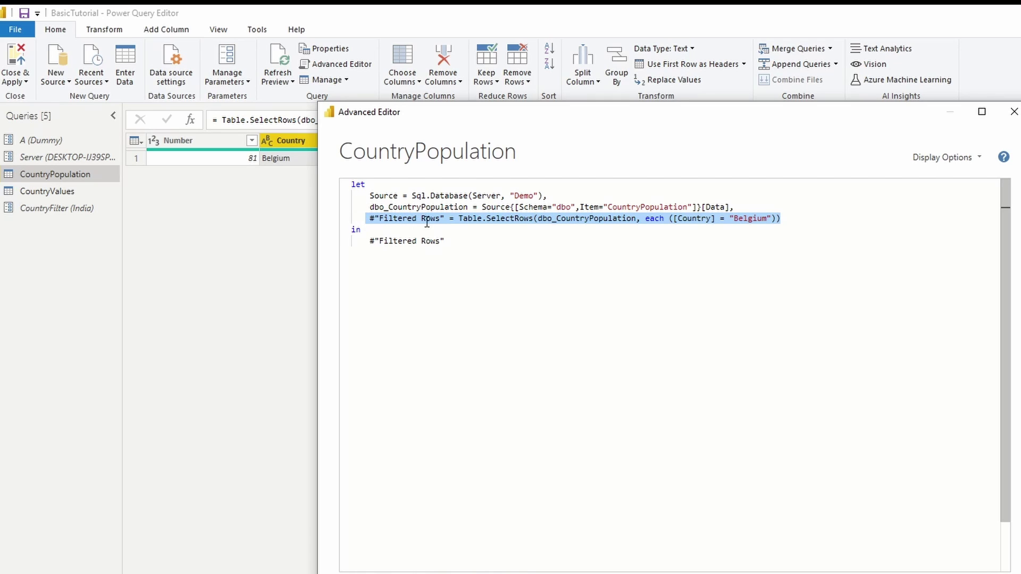
click(788, 223)
drag(786, 219, 360, 220)
click(733, 218)
drag(730, 218, 772, 218)
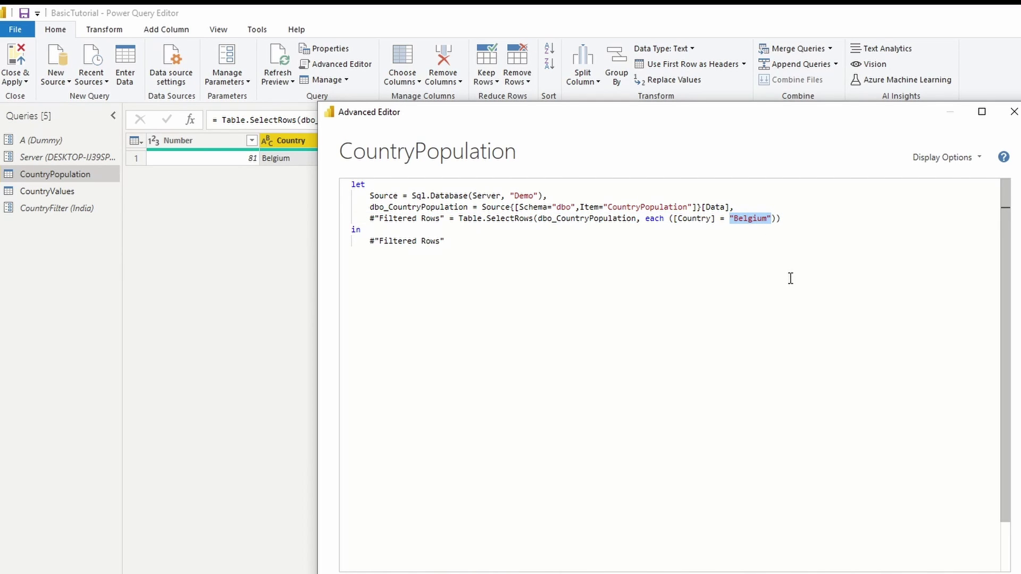
key(BackSpace)
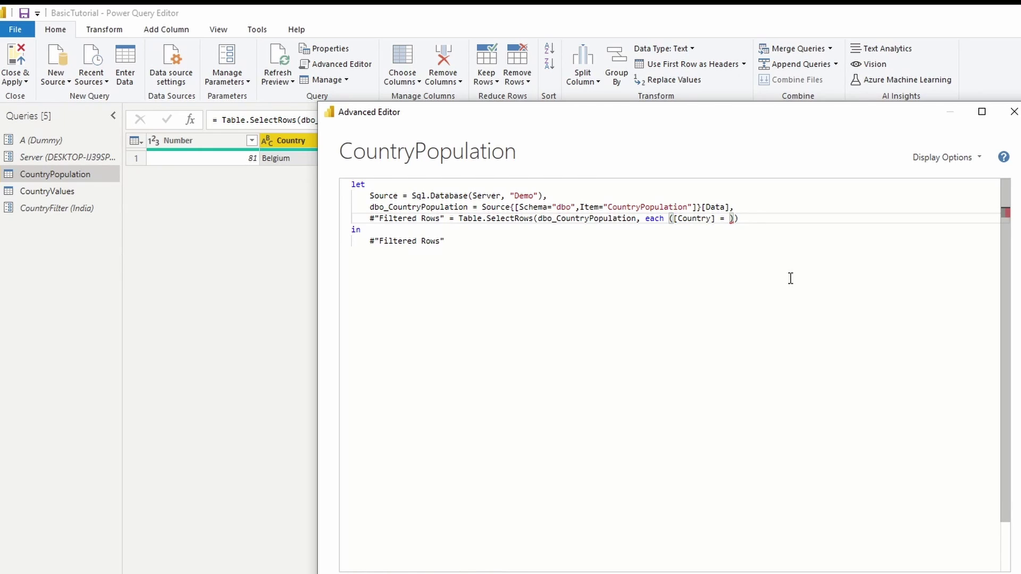
text(Count)
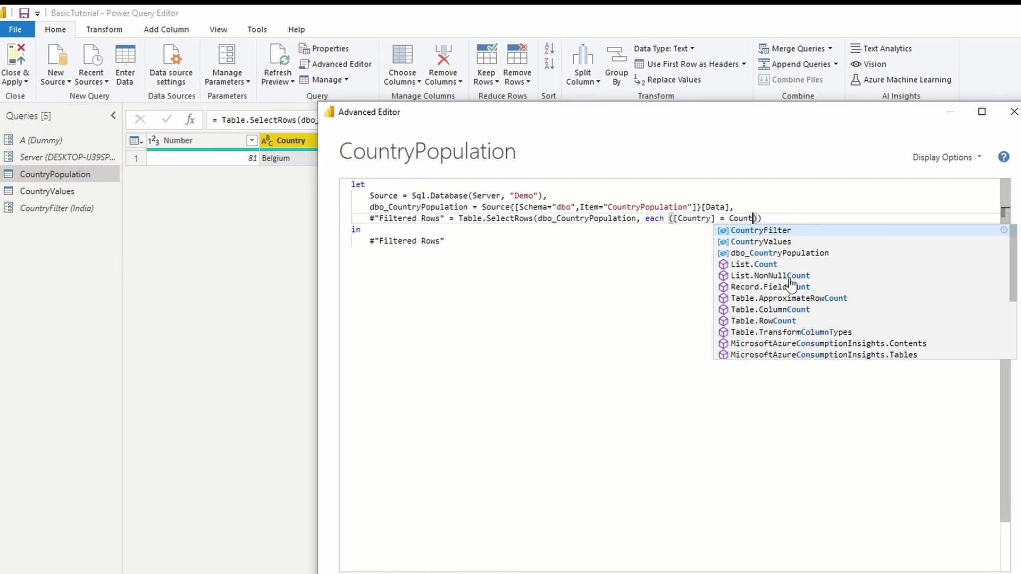
key(Up)
key(Tab)
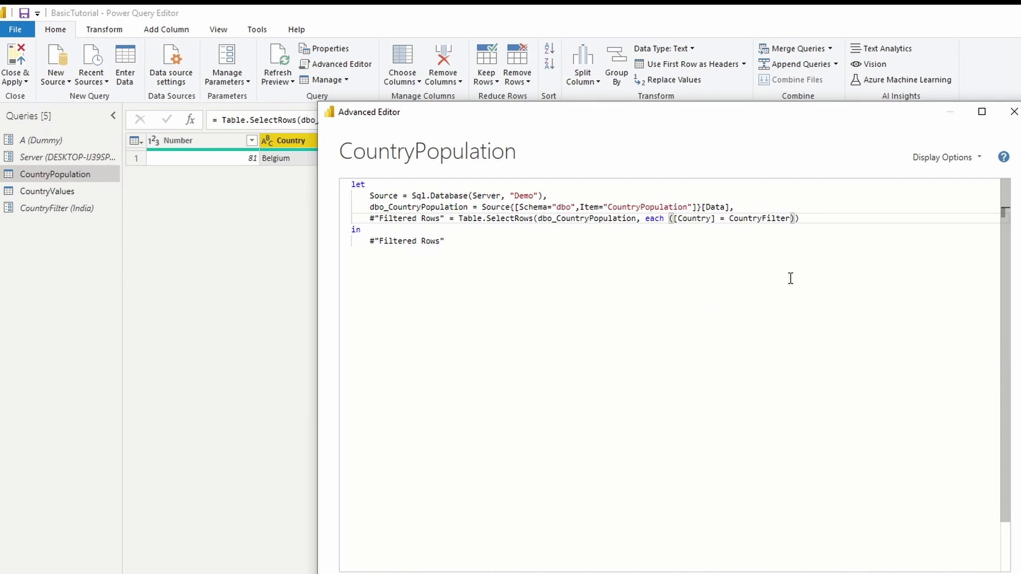
Review the source lines and the CountryFilter condition in the M code, and apply the edited code to the CountryPopulation query
double_click(773, 218)
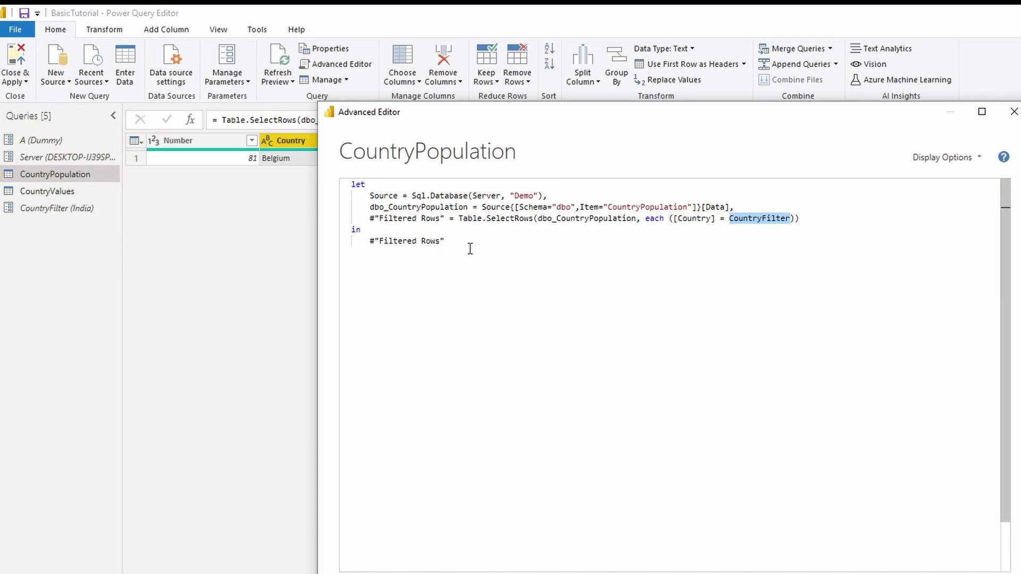
click(739, 273)
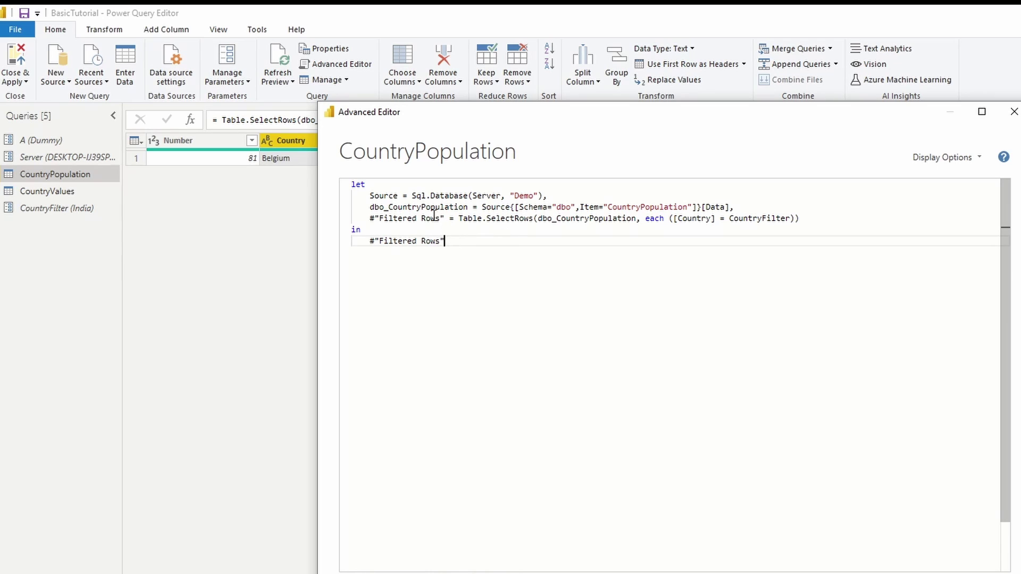
drag(752, 209, 355, 185)
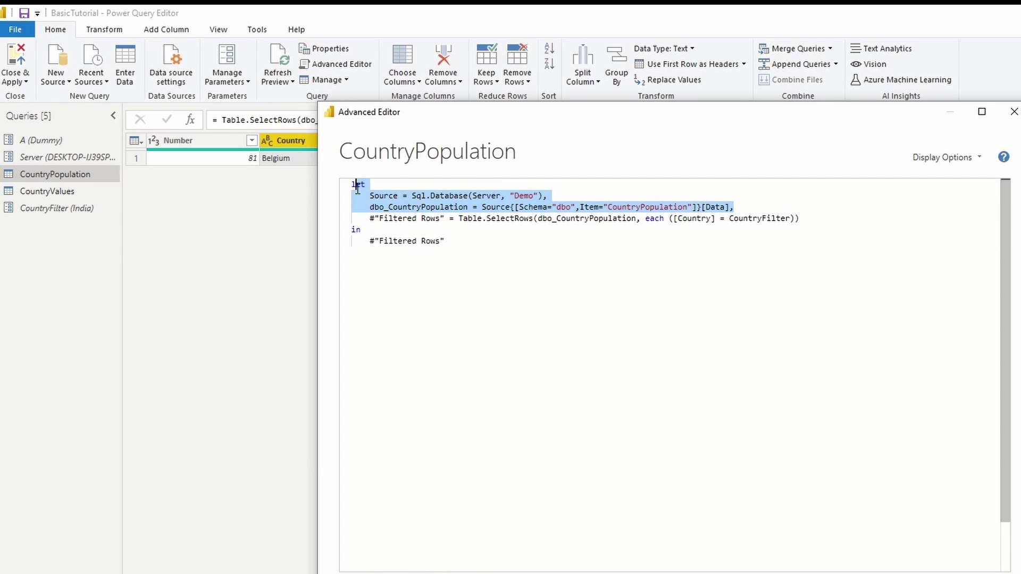
drag(362, 219, 818, 219)
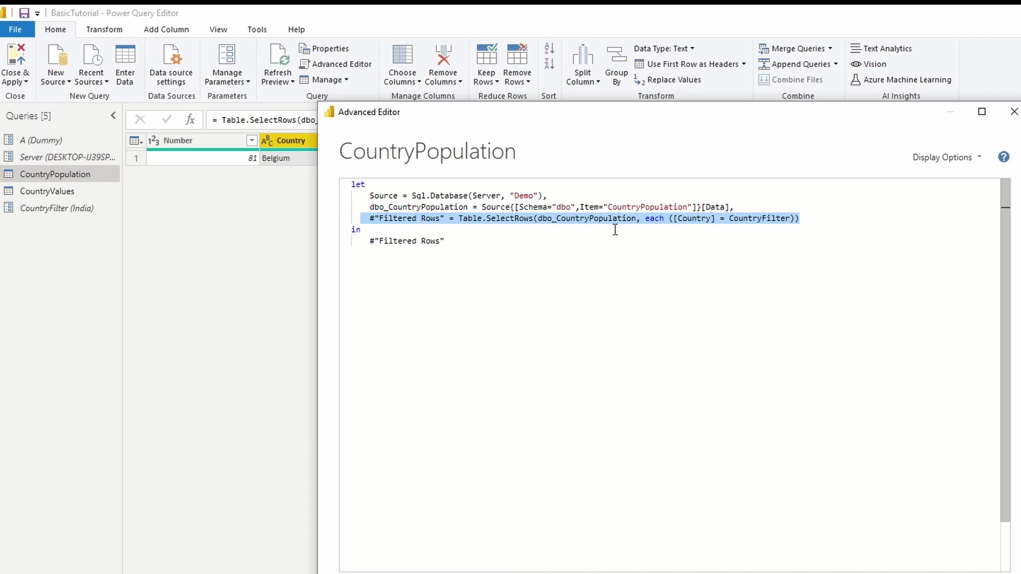
double_click(693, 218)
double_click(756, 219)
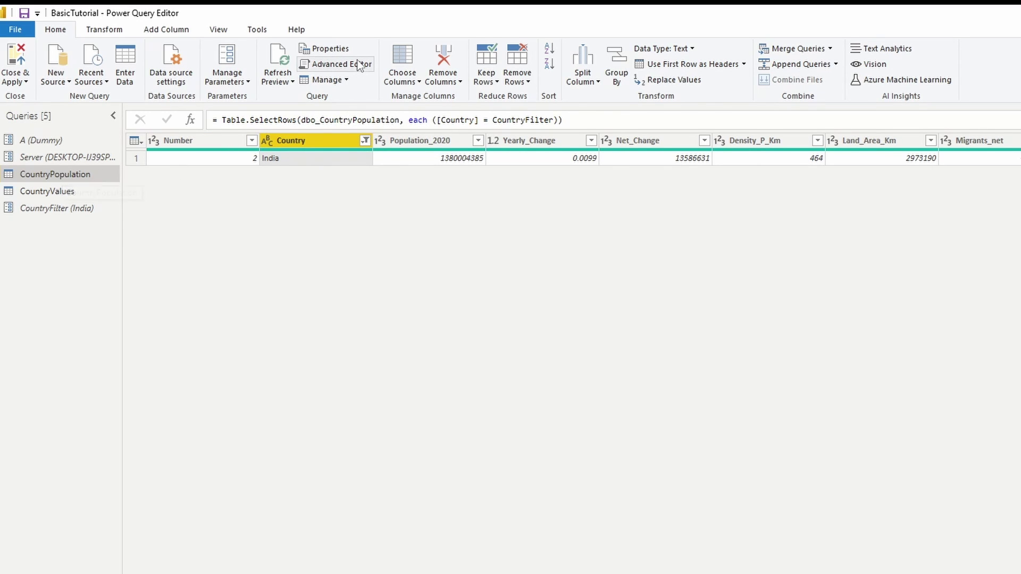
Look over the CountryPopulation query's M code again, and view the CountryValues query
click(340, 63)
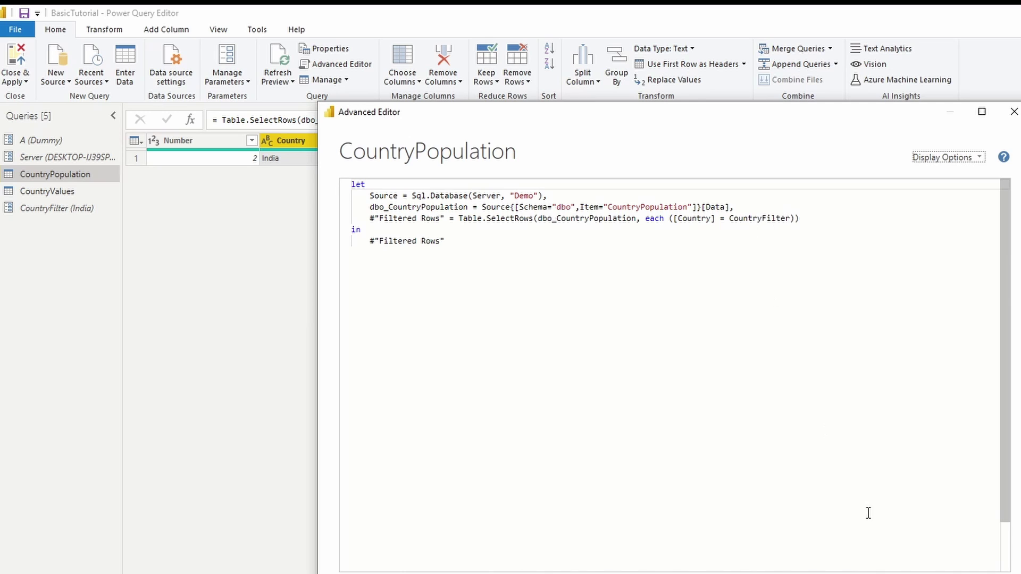
click(865, 572)
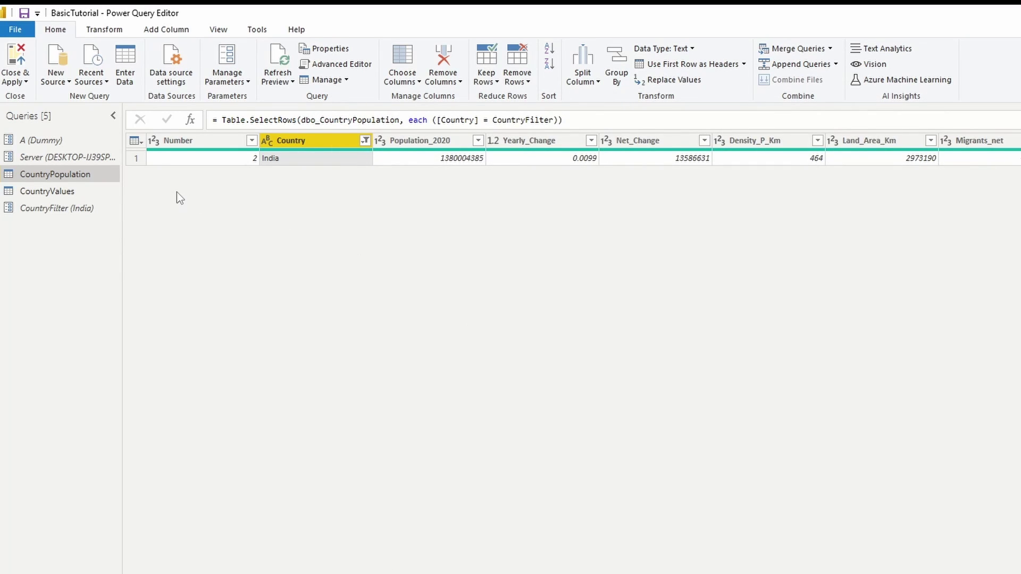
click(77, 194)
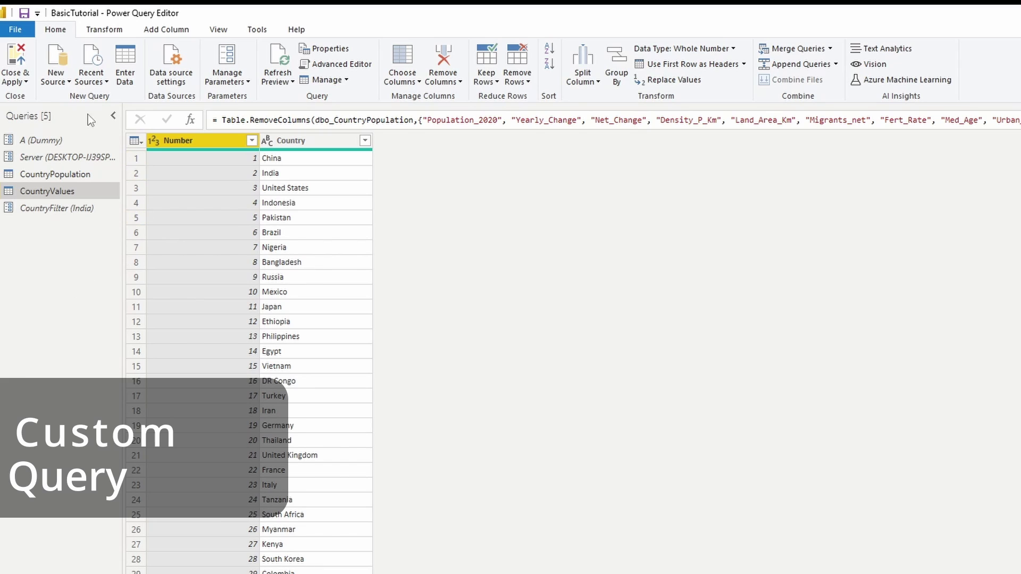
Start a new SQL Server source using the Server parameter as the server and Demo as the database
click(61, 87)
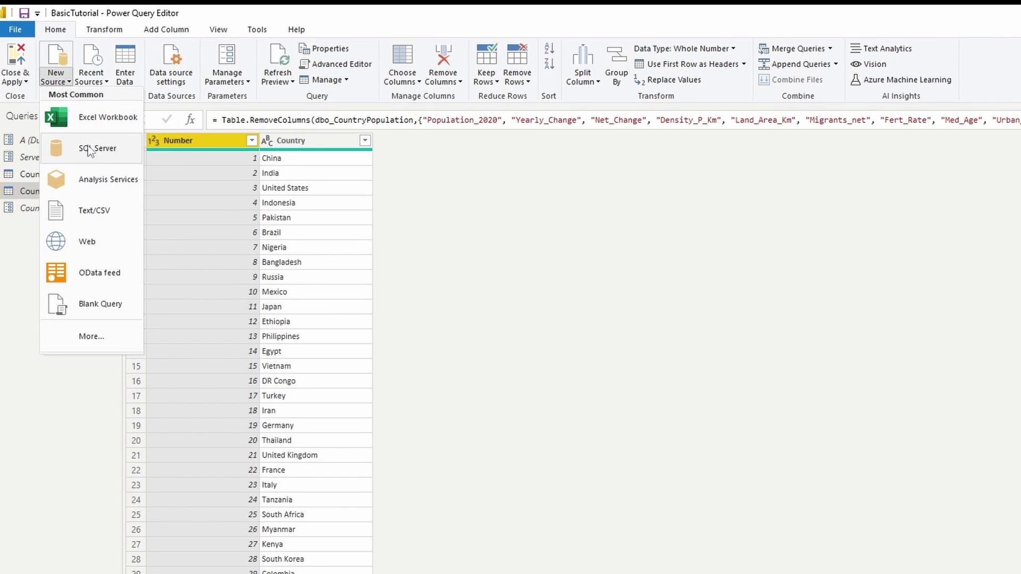
click(114, 151)
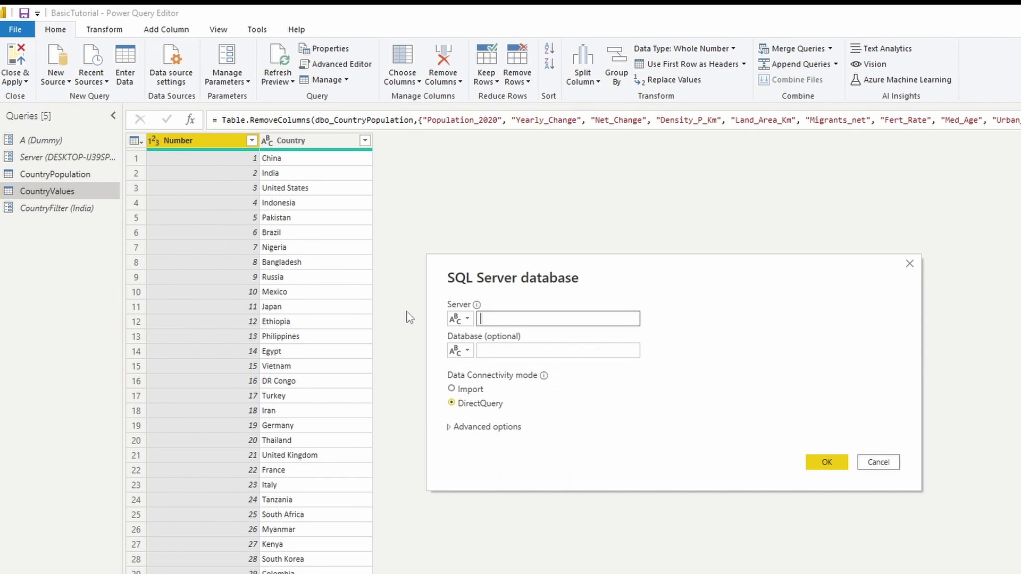
click(470, 319)
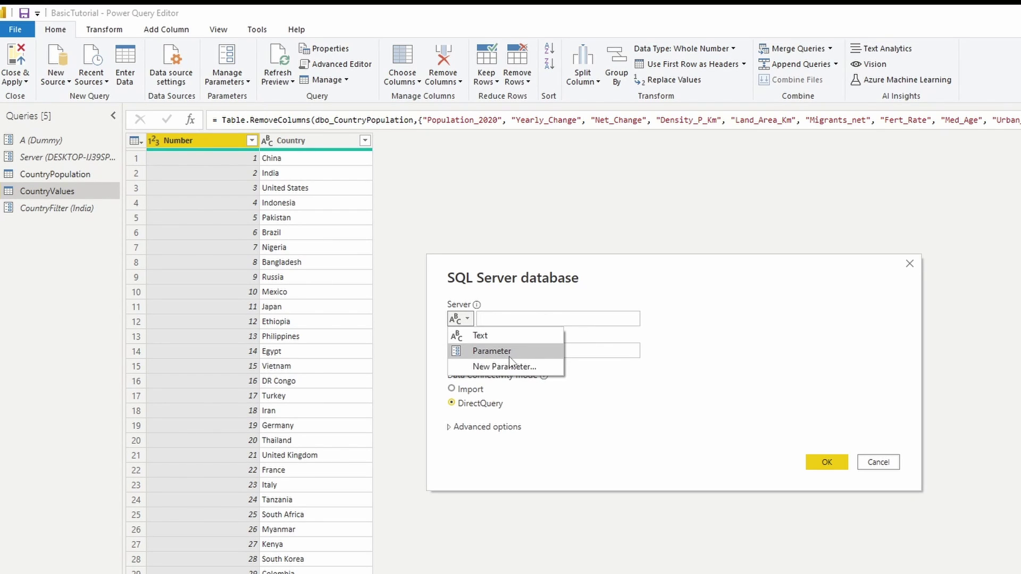
click(492, 351)
click(525, 320)
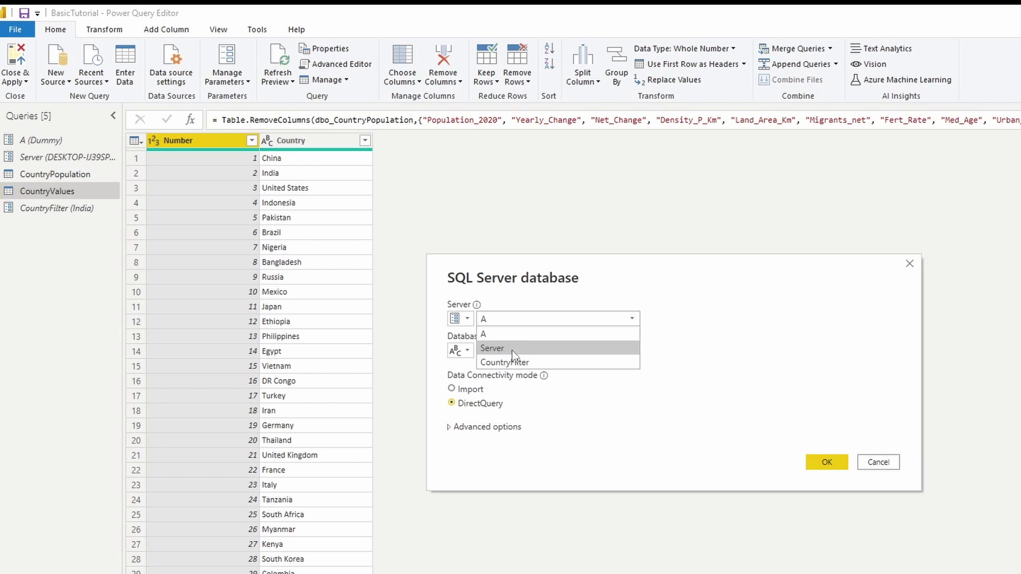
click(516, 349)
text(Demo)
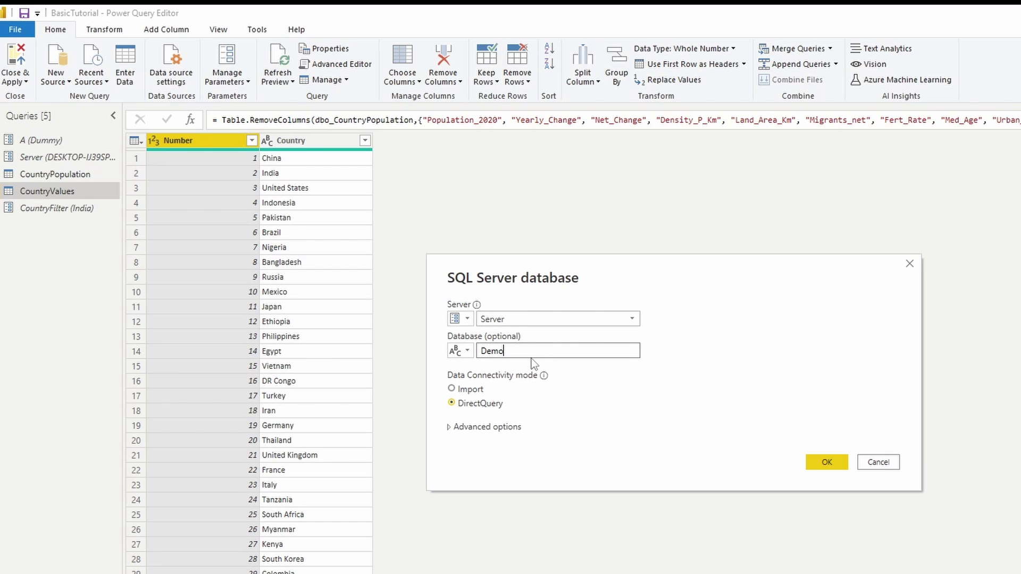
Enter a custom SQL statement in the source's advanced options: Select * From dbo.CountryPopulation
click(486, 428)
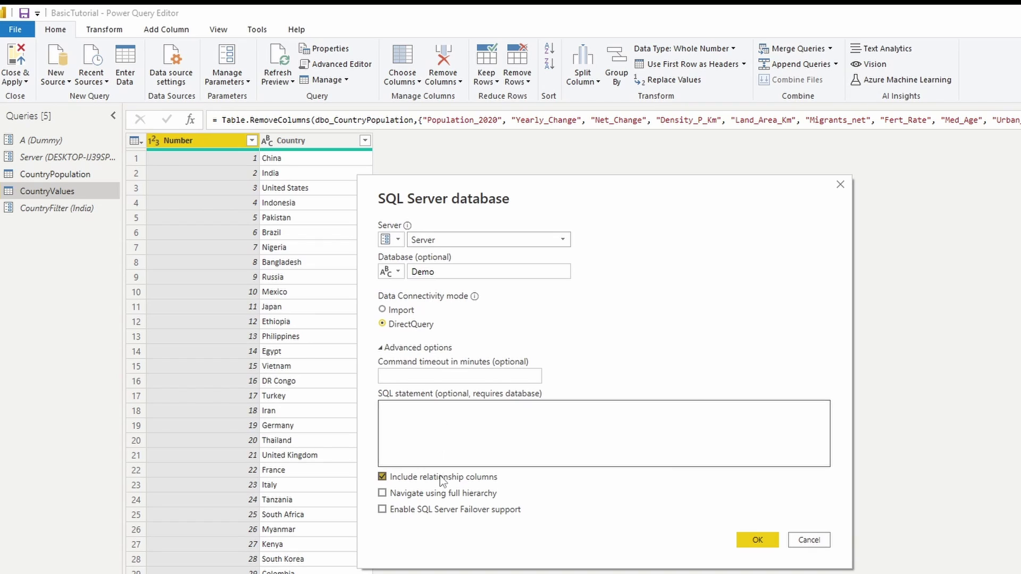
click(456, 430)
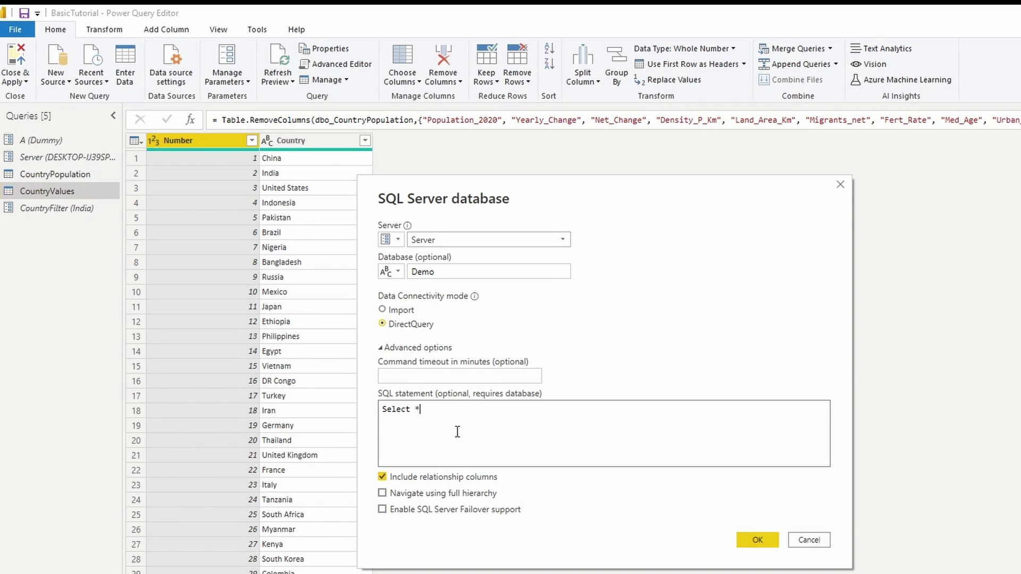
text(Select * Fr)
text(om dbo.Coun)
text(tryPopul)
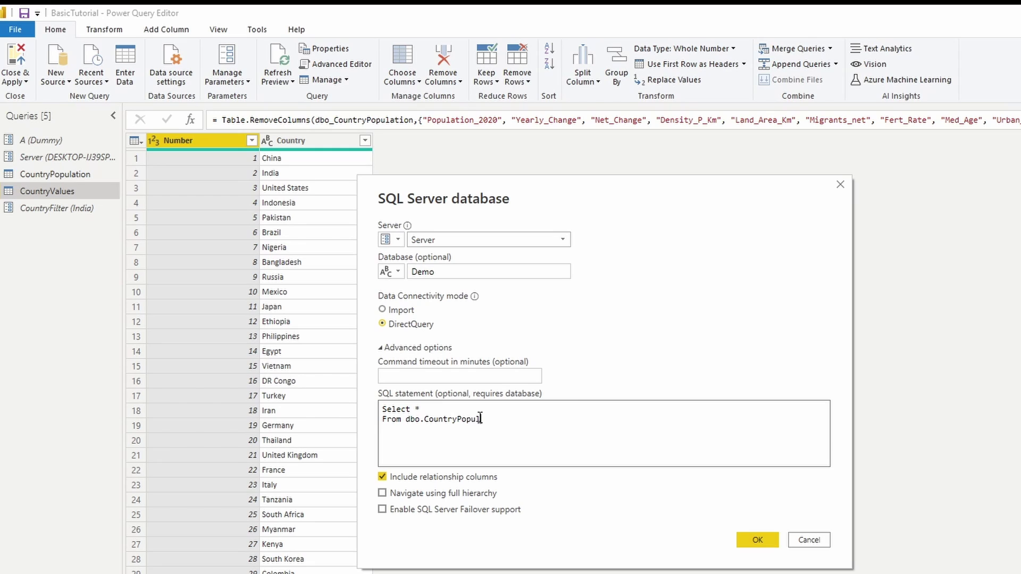
text(ation)
drag(540, 426, 354, 404)
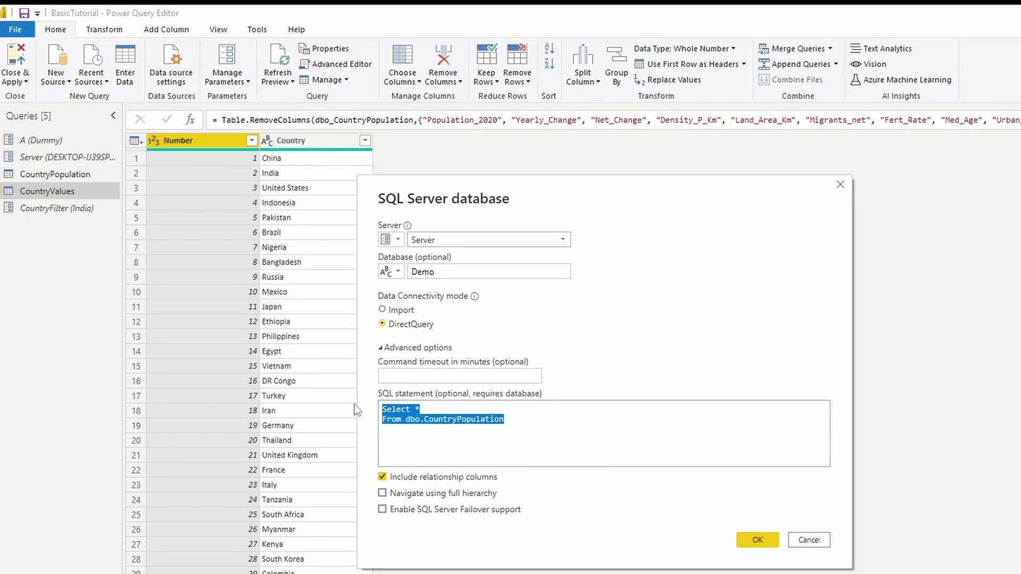
click(556, 445)
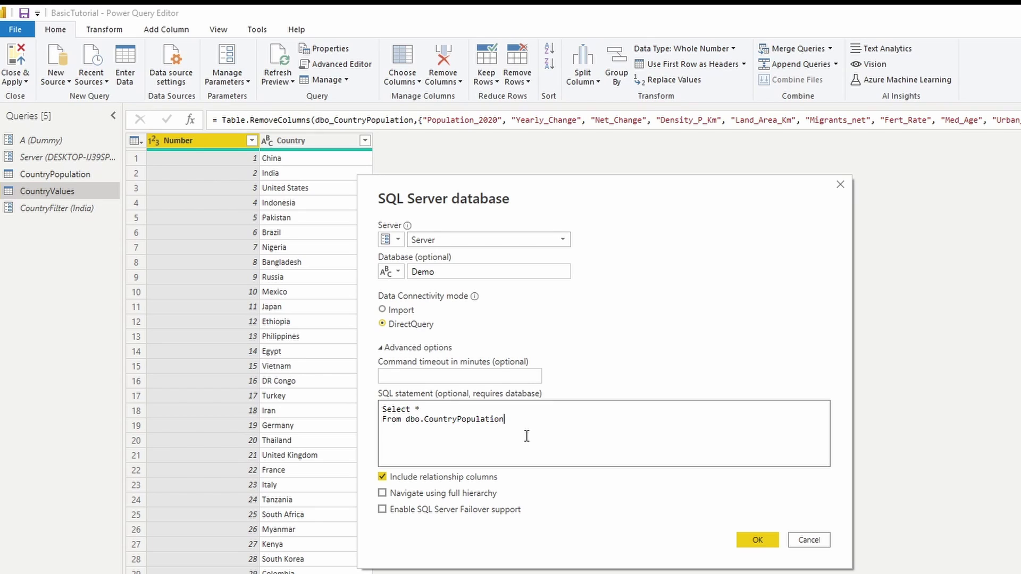
Add the condition Where Country = 'China' on a new line of the SQL statement
text(Where)
text(Country = 'Chi)
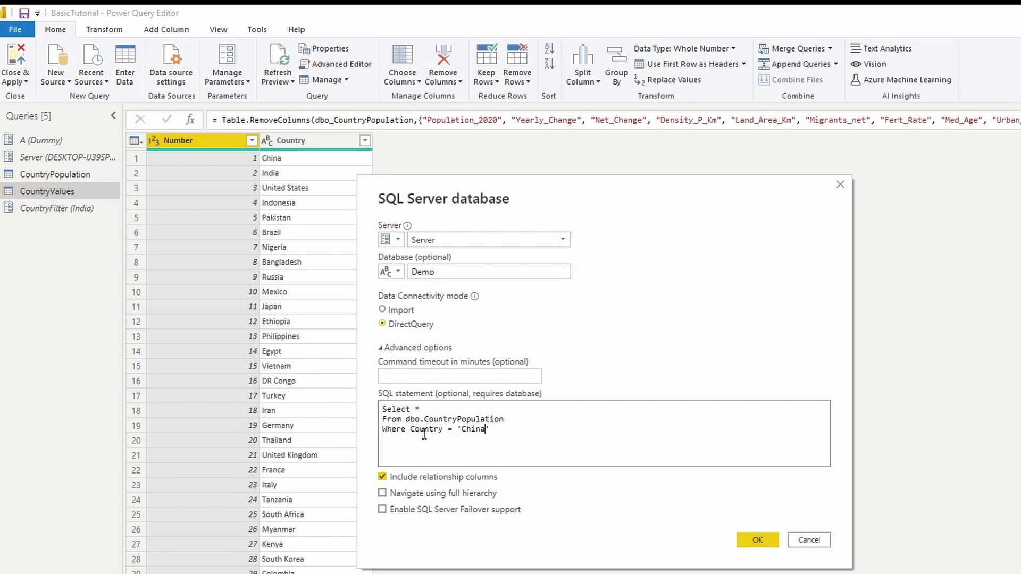
text(na)
key(ctrl+a)
click(641, 443)
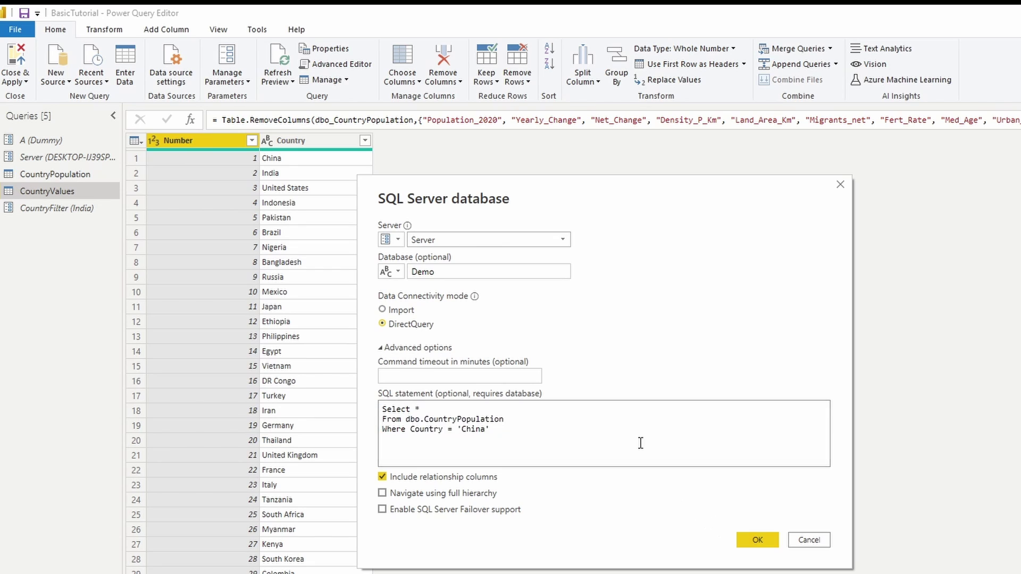
Load the custom SQL result as the query CustomQueryExample and examine the Query string in its M code
click(757, 541)
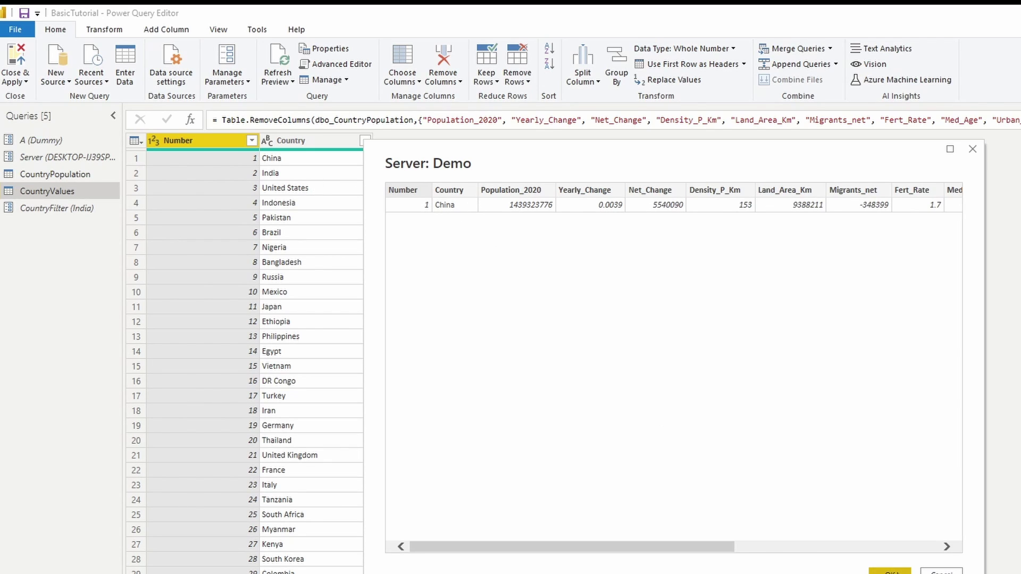
click(890, 571)
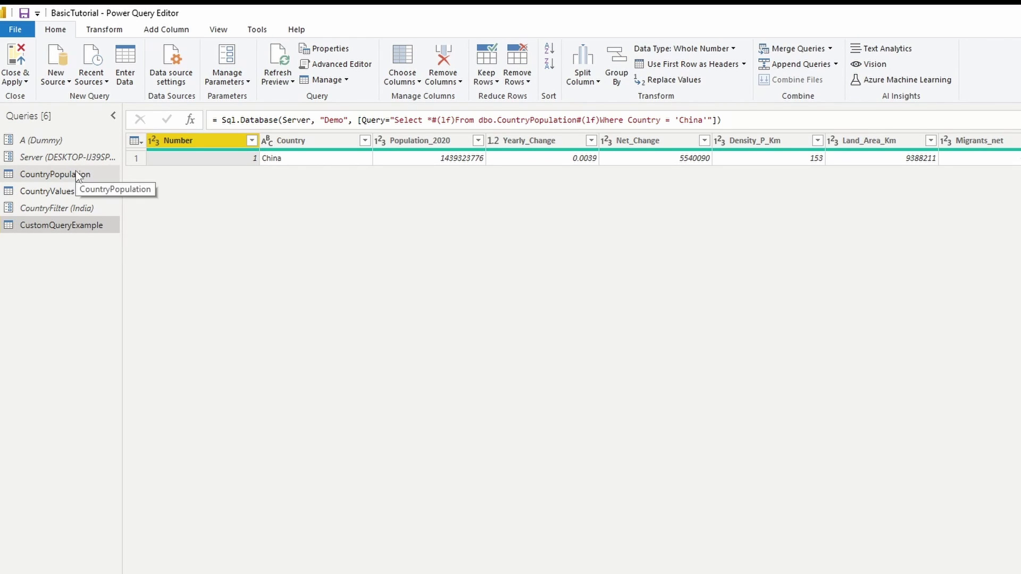
click(342, 66)
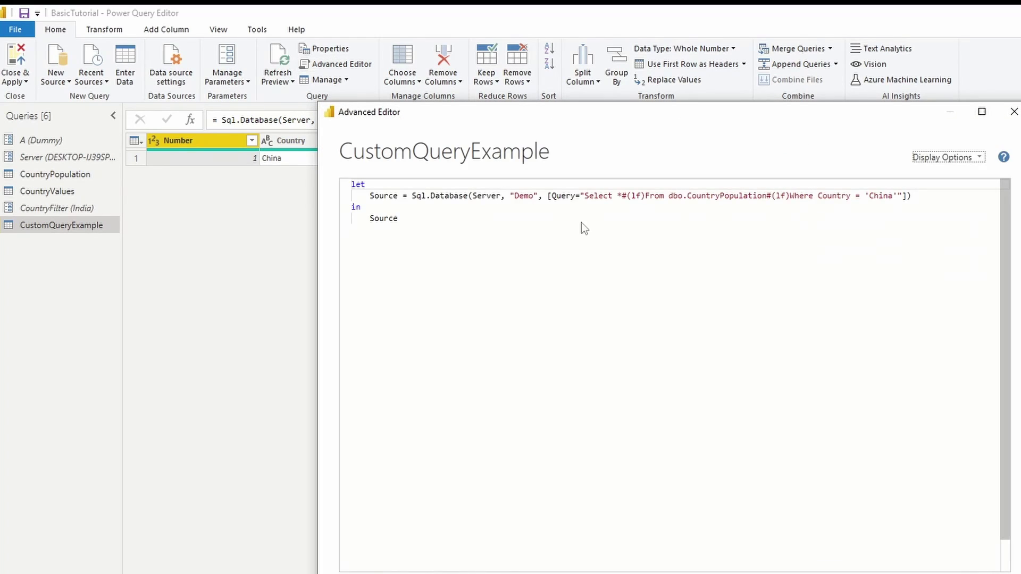
drag(585, 196, 899, 196)
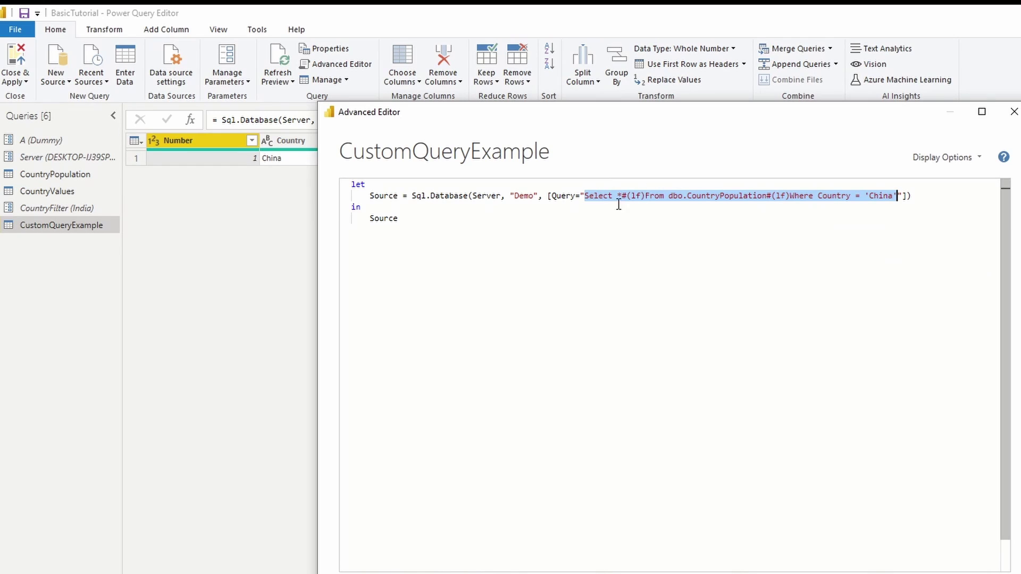
click(610, 230)
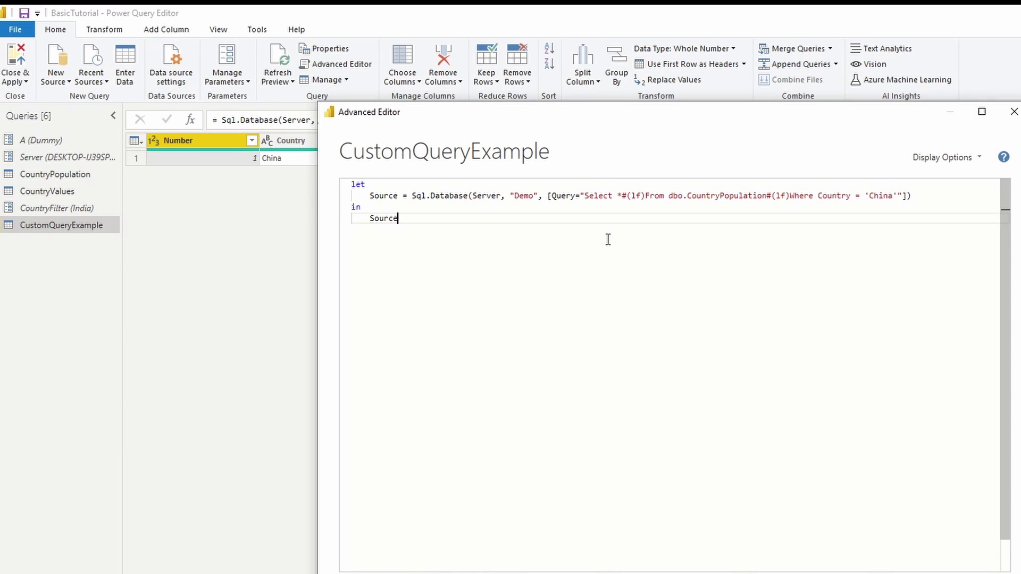
Replace the one-line SQL text inside the Query string of CustomQueryExample with several blank lines
click(585, 196)
drag(586, 197, 897, 196)
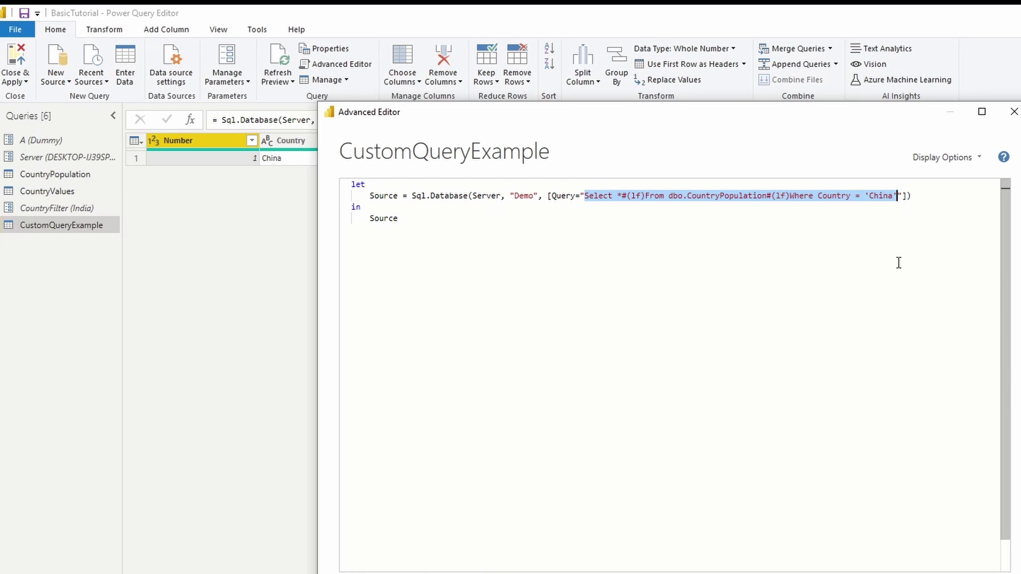
key(BackSpace)
key(Return)
key(Return)
key(Return)
key(Return)
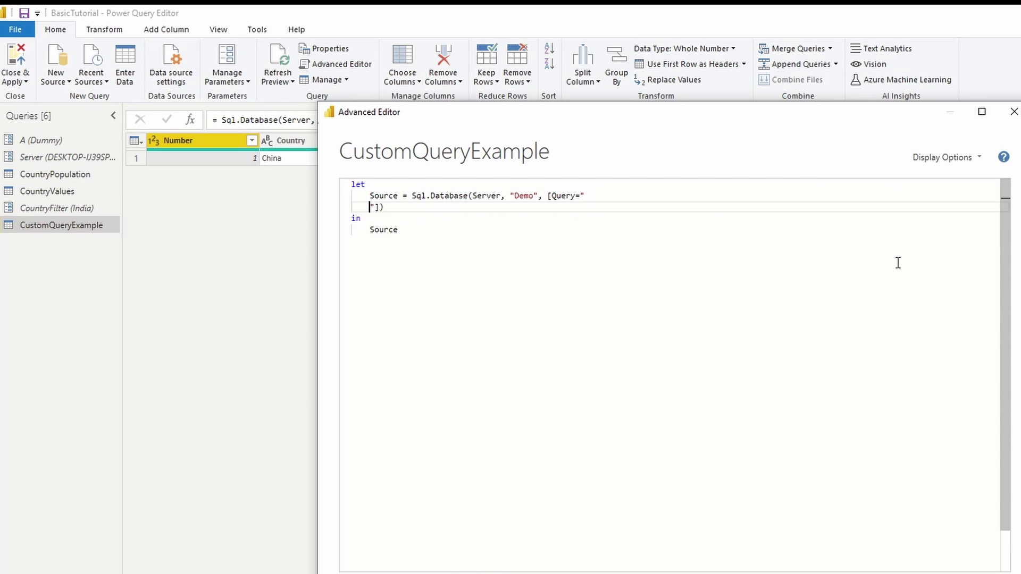
key(Up)
key(Up)
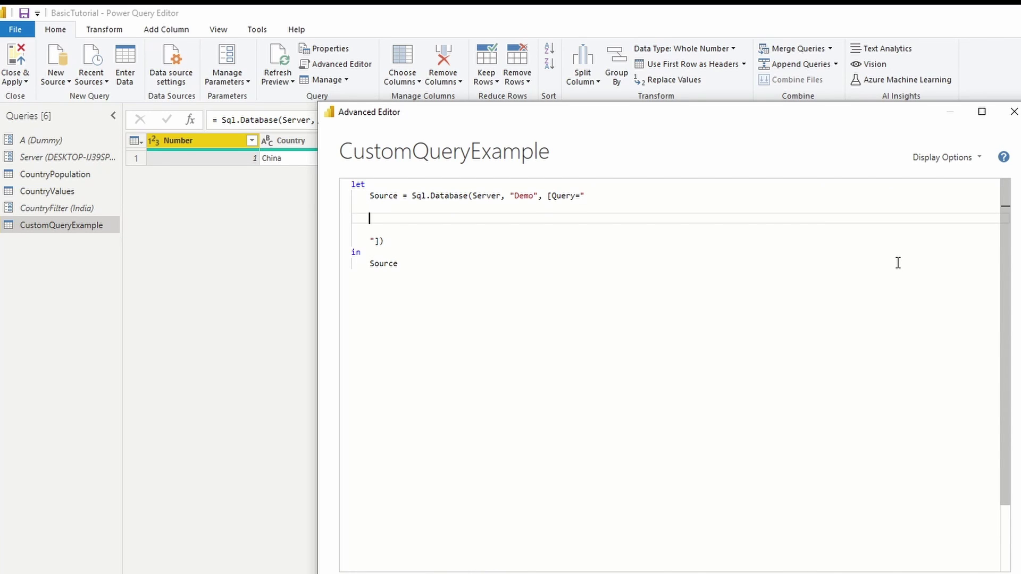
Write the SQL inside the Query string on two lines: Select * and From dbo.CountryPopulation
text(elect)
key(Return)
key(BackSpace)
text(*)
key(Return)
text(From dbo.)
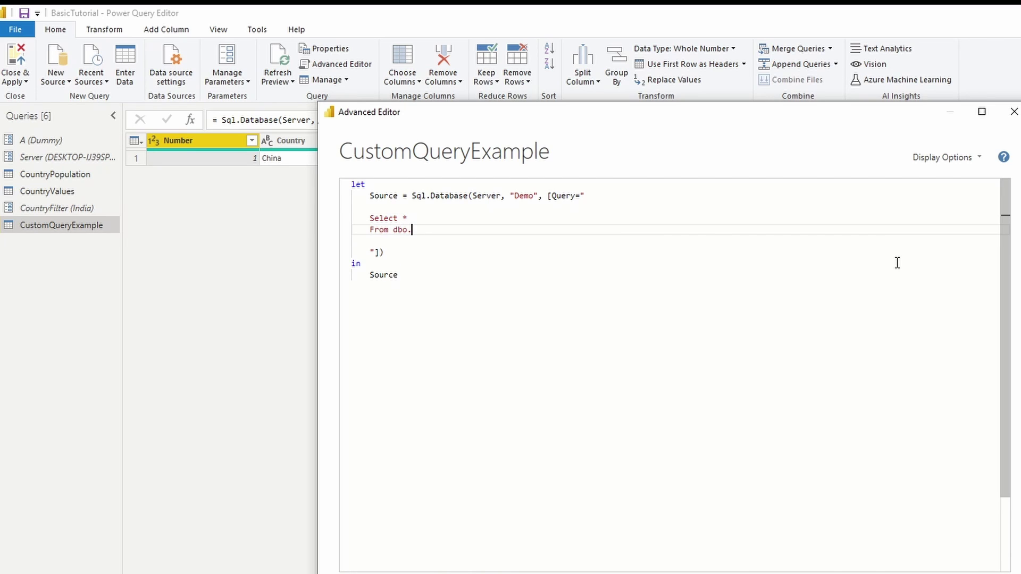
text(CountryPopulation)
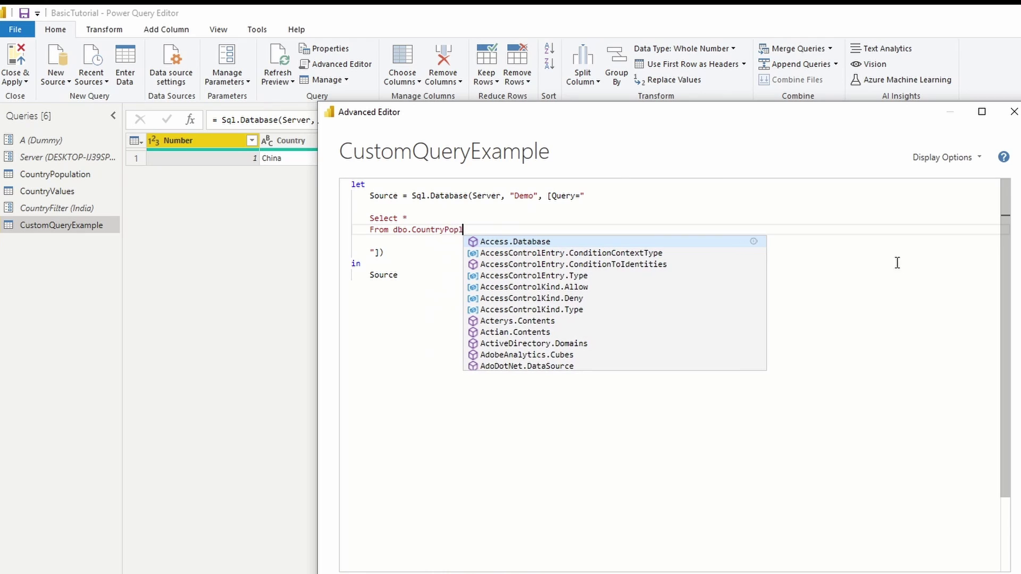
key(Return)
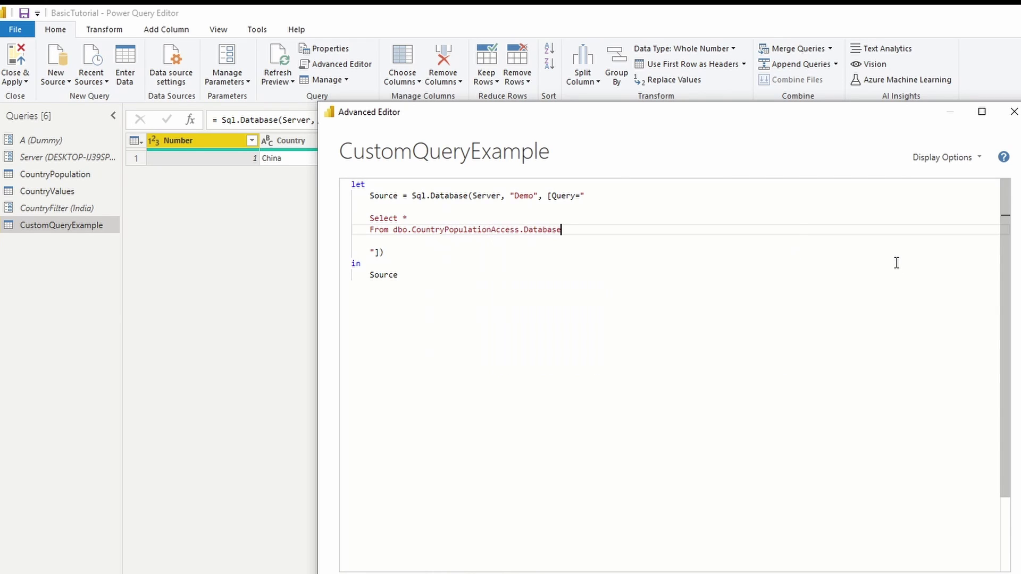
key(BackSpace)
key(BackSpace)
key(BackSpace)
key(BackSpace)
key(BackSpace)
key(BackSpace)
key(BackSpace)
key(BackSpace)
key(BackSpace)
key(BackSpace)
key(BackSpace)
key(BackSpace)
Add the line Where Country = 'China' to the multi-line SQL and apply the M code
key(Return)
text(Where)
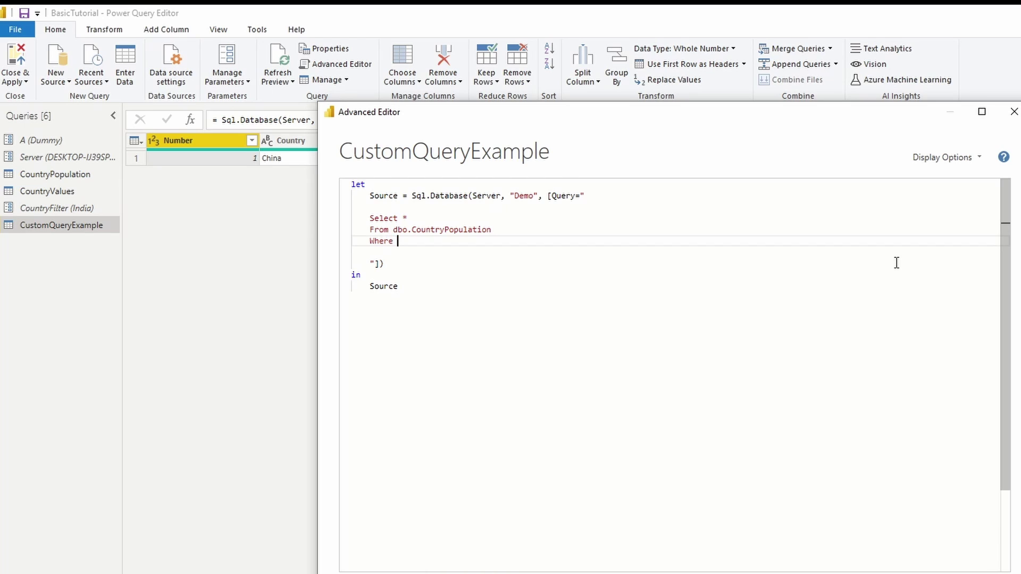
text( Country = 'China')
click(539, 330)
click(936, 572)
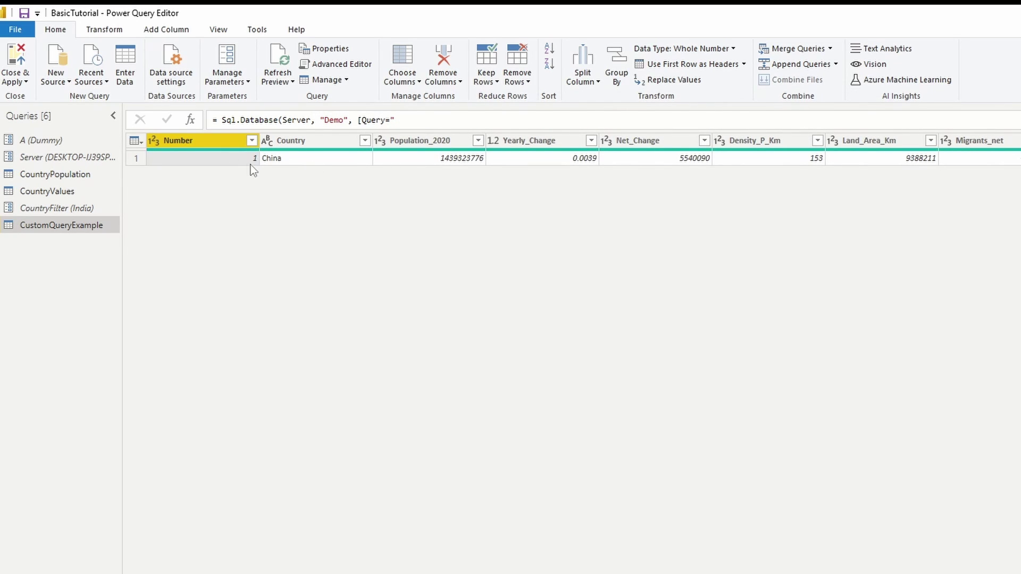
Reopen the CustomQueryExample M code and, in the Where line, replace China and its closing single quote with a double quote
click(335, 64)
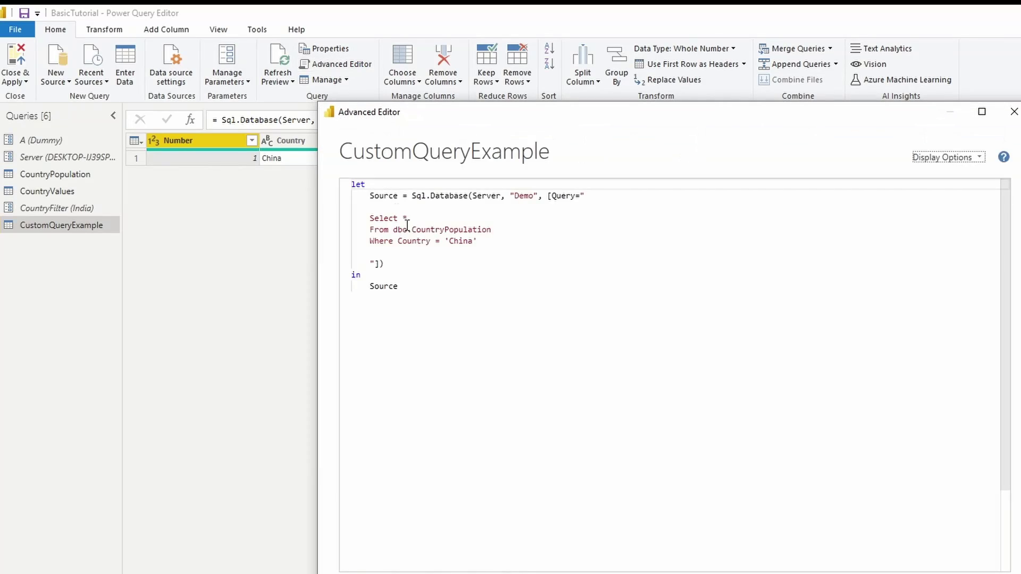
drag(482, 241, 307, 206)
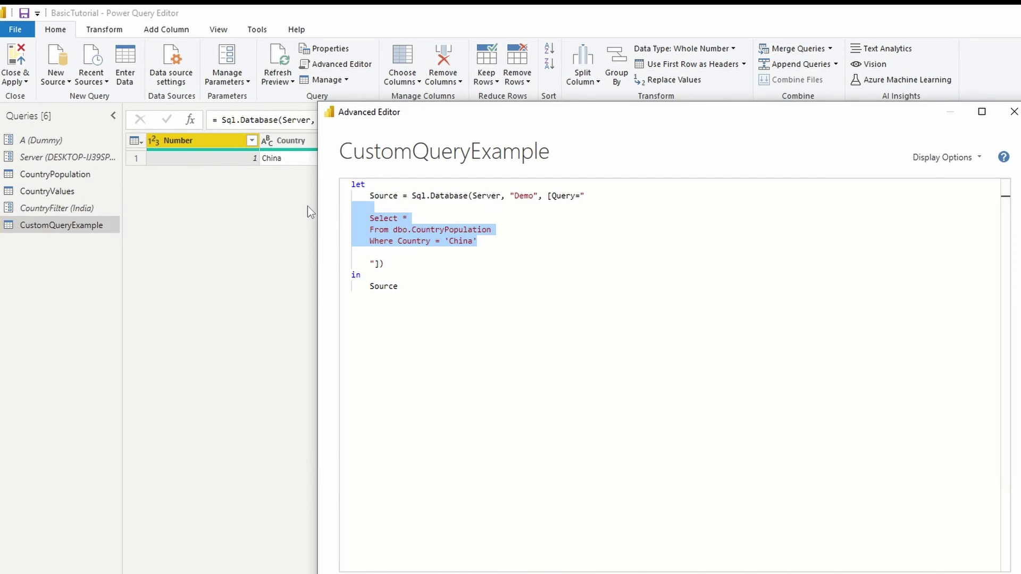
click(539, 256)
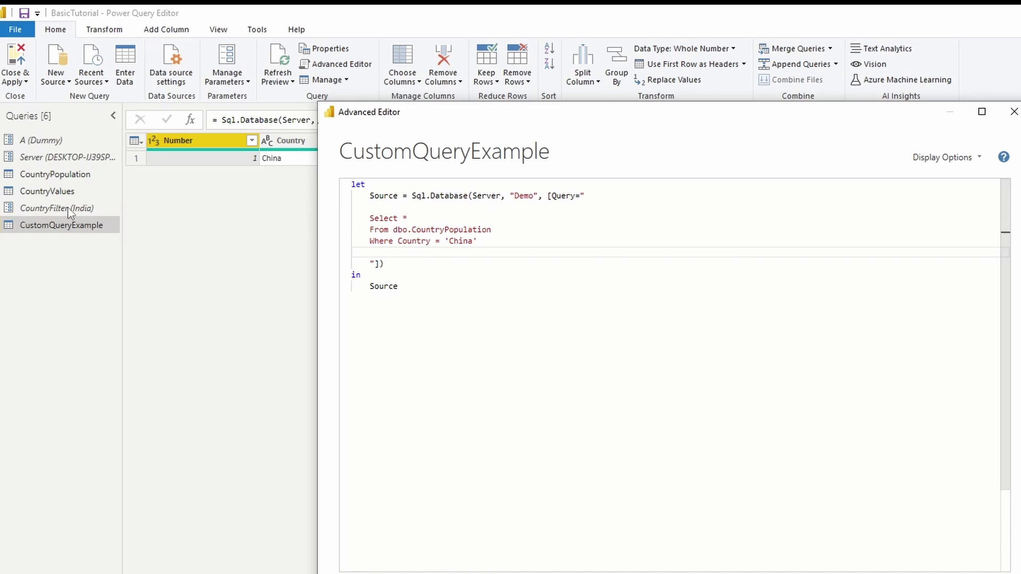
click(447, 241)
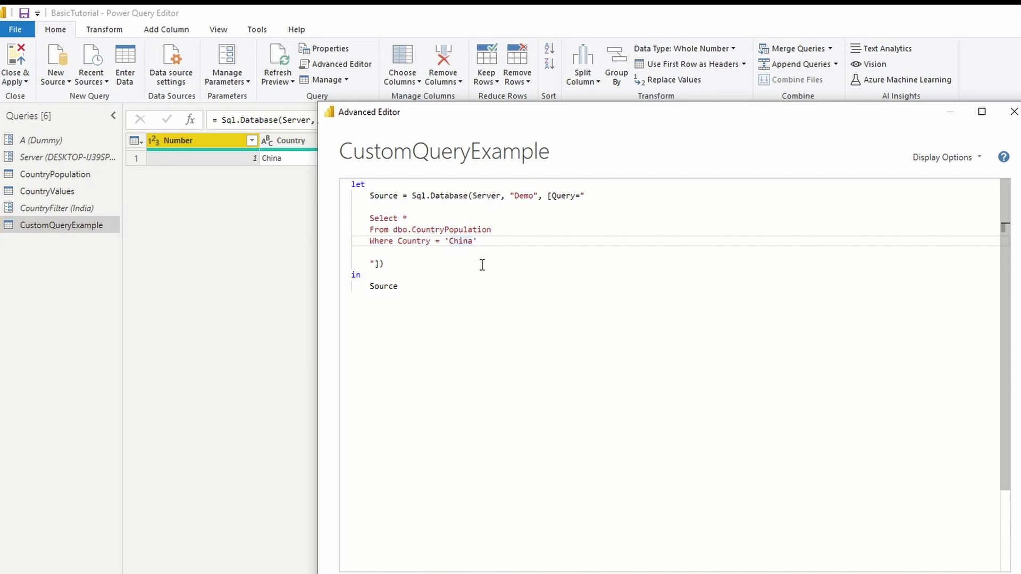
text(")
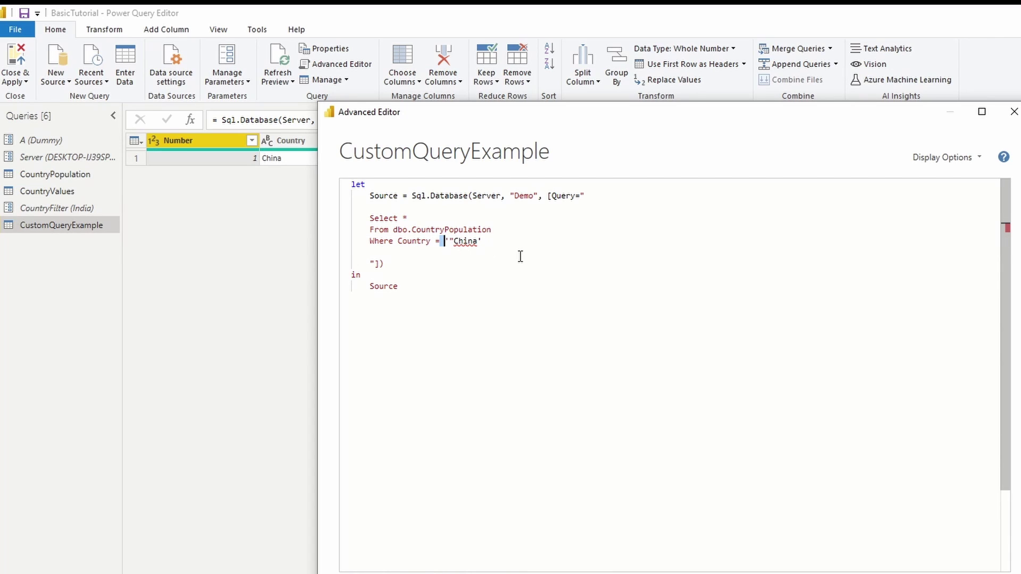
click(519, 253)
drag(483, 241, 459, 241)
click(481, 241)
key(Left)
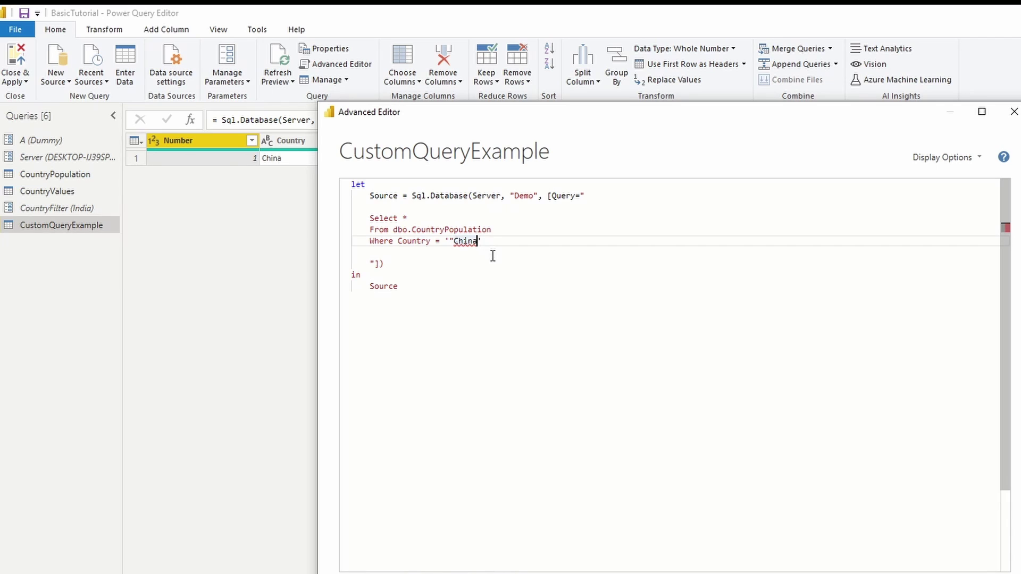
key(BackSpace)
key(BackSpace)
key(BackSpace)
key(BackSpace)
key(BackSpace)
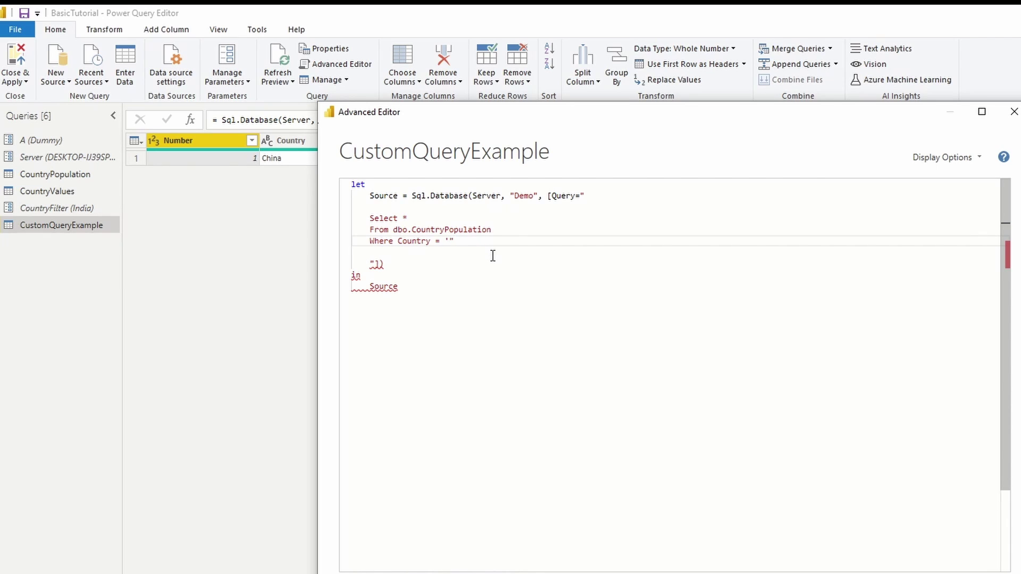
Concatenate the parameter to the Where condition by appending & CountryFilter & "'"
text(& Count)
key(Return)
text(")
Delete the leftover double quote before the closing brackets and the blank line above them
click(371, 262)
key(Delete)
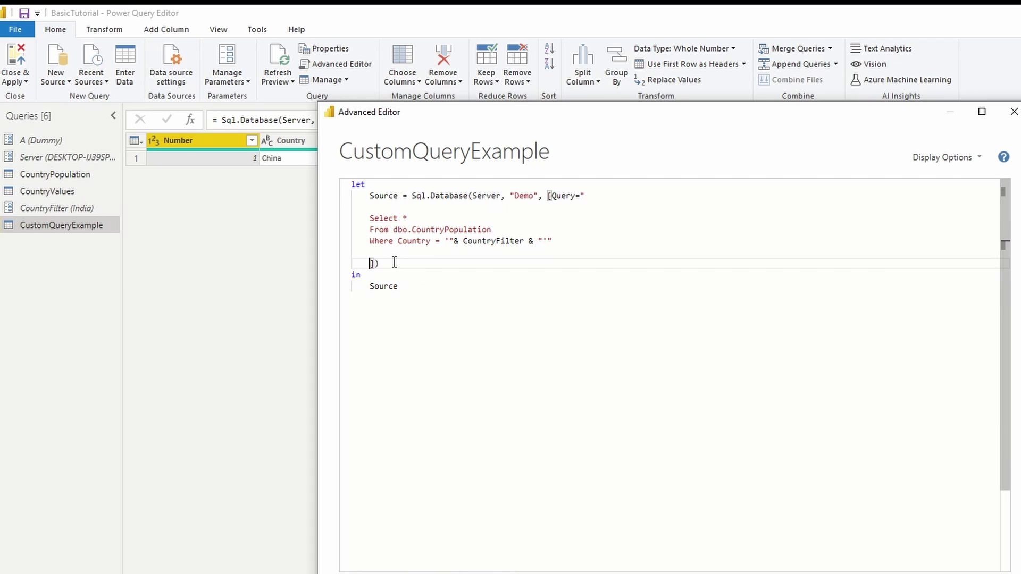
click(419, 253)
key(Delete)
click(663, 274)
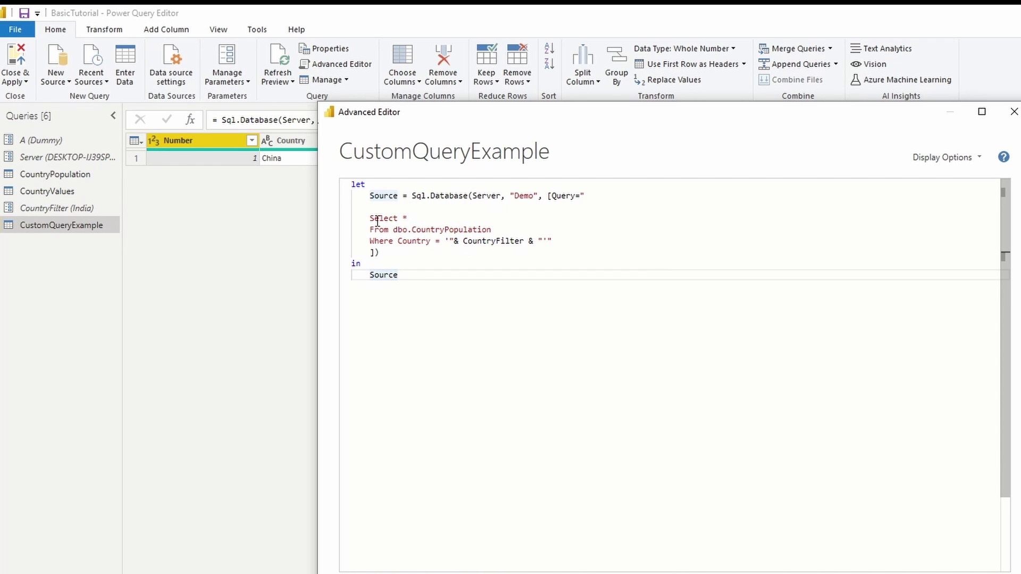
Look over the SQL text and the CountryFilter reference in the Where line, and apply the M code
drag(365, 218, 445, 242)
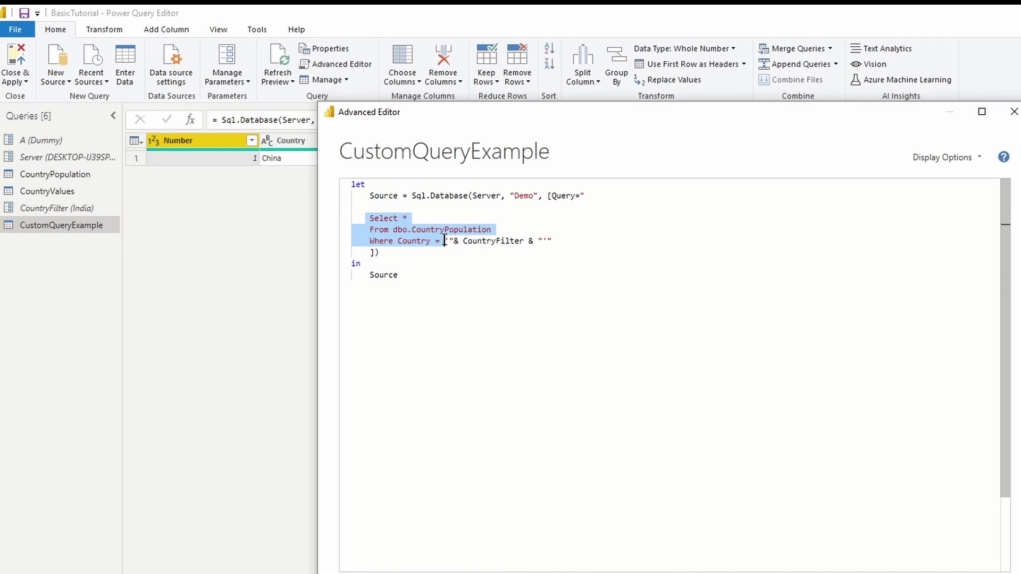
double_click(493, 241)
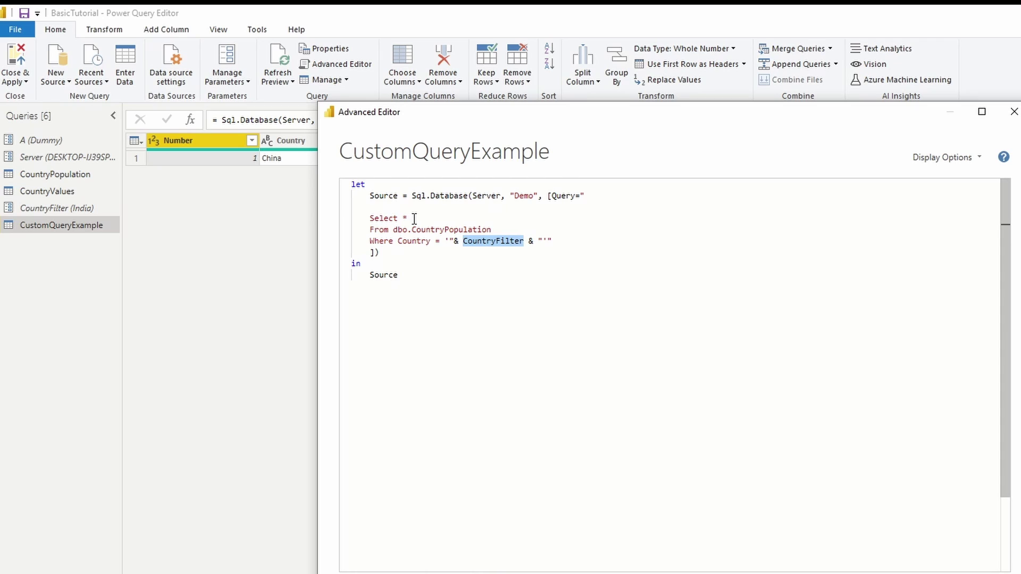
double_click(440, 230)
drag(371, 240, 443, 242)
double_click(471, 242)
click(397, 275)
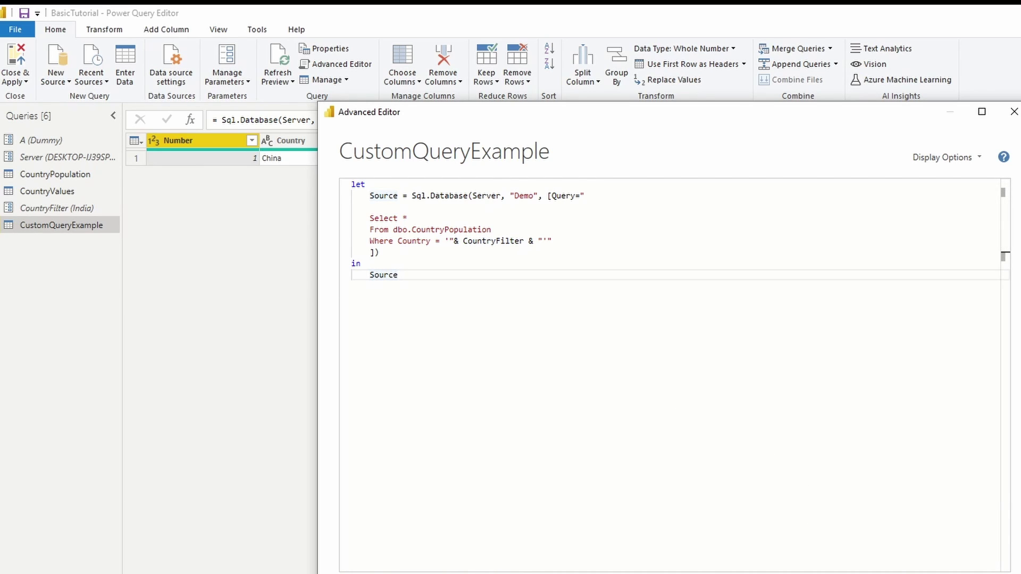
key(Escape)
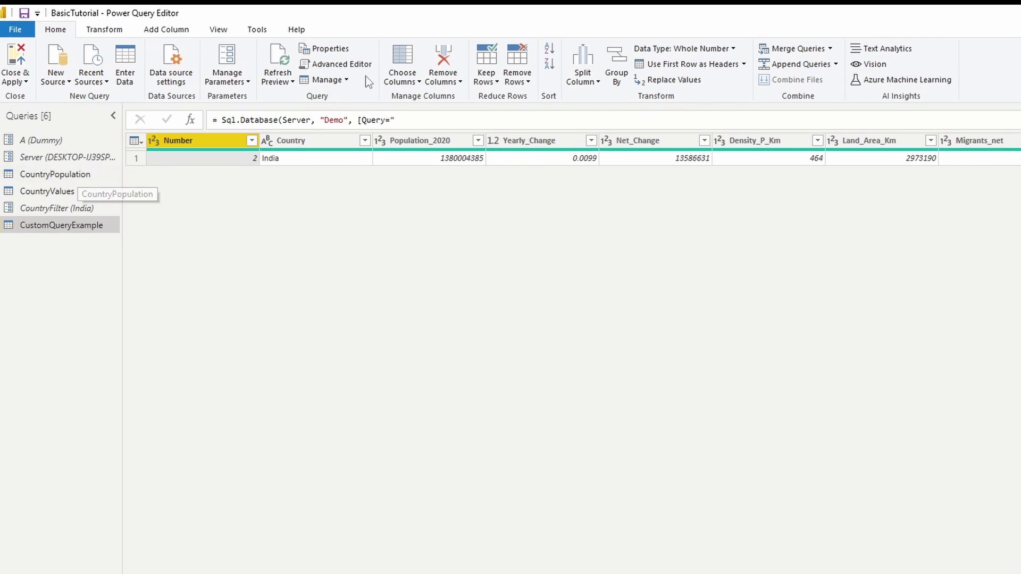
Compare the M code of CustomQueryExample with the Filtered Rows line in the CountryPopulation M code
click(356, 64)
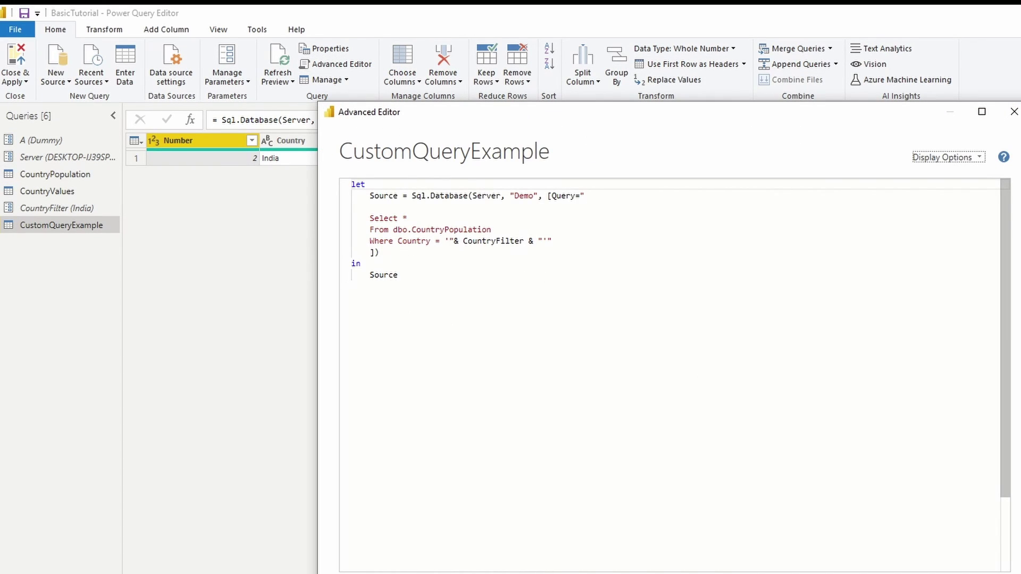
key(Escape)
click(75, 174)
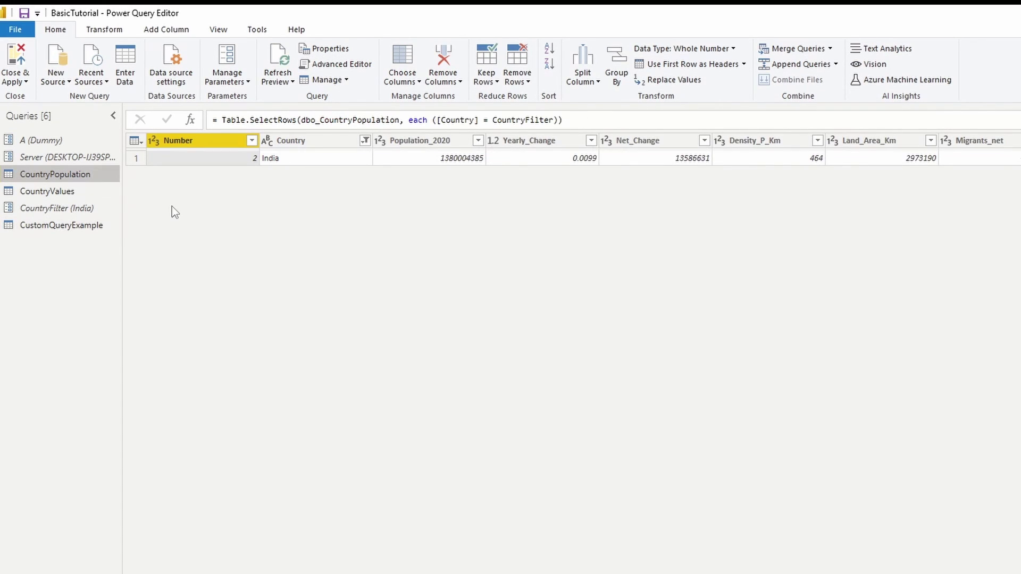
click(340, 64)
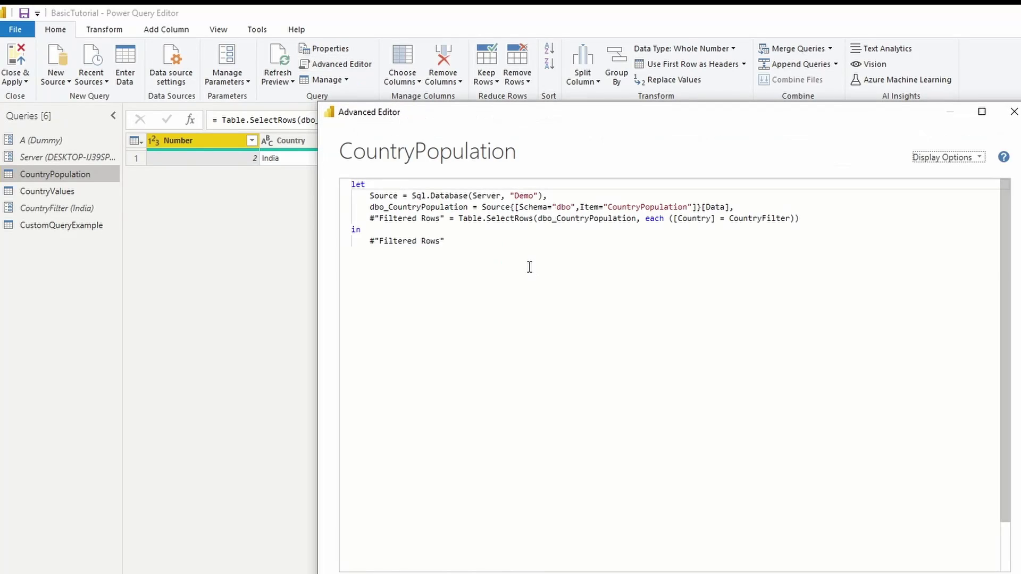
drag(366, 219, 814, 221)
key(Escape)
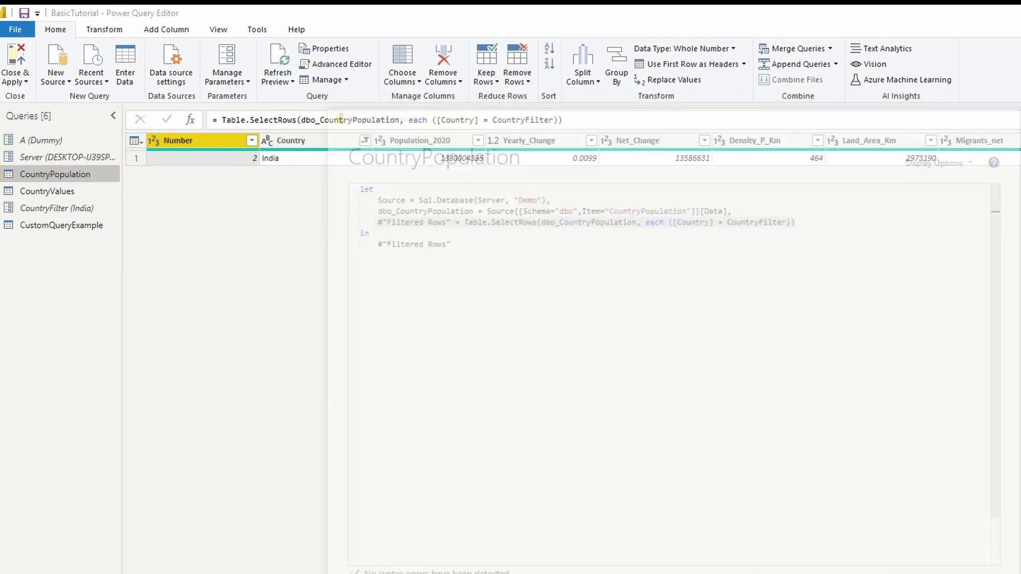
View the Country column's filter values in CountryPopulation, and view the CountryValues query
click(365, 140)
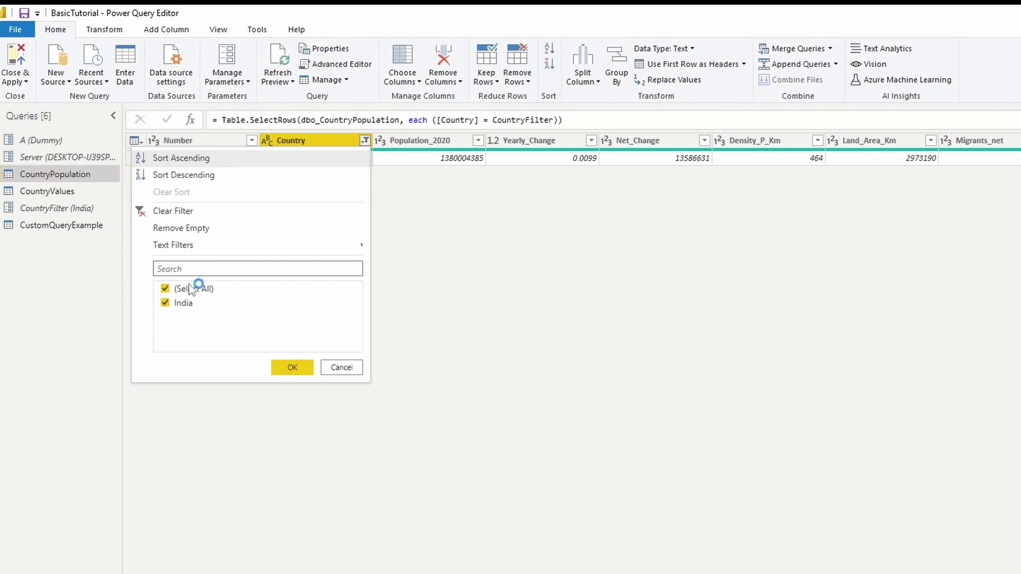
click(575, 267)
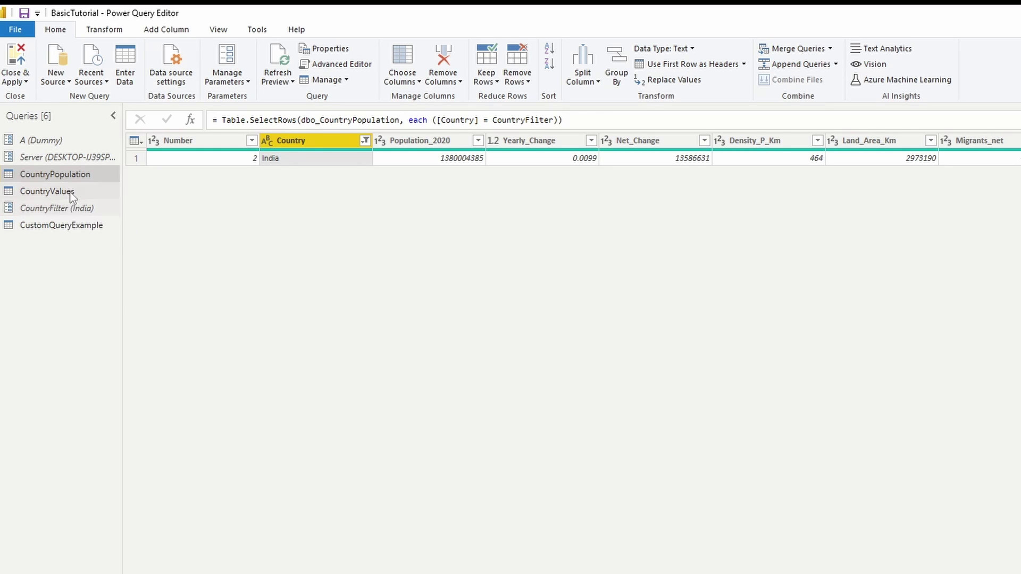
click(50, 191)
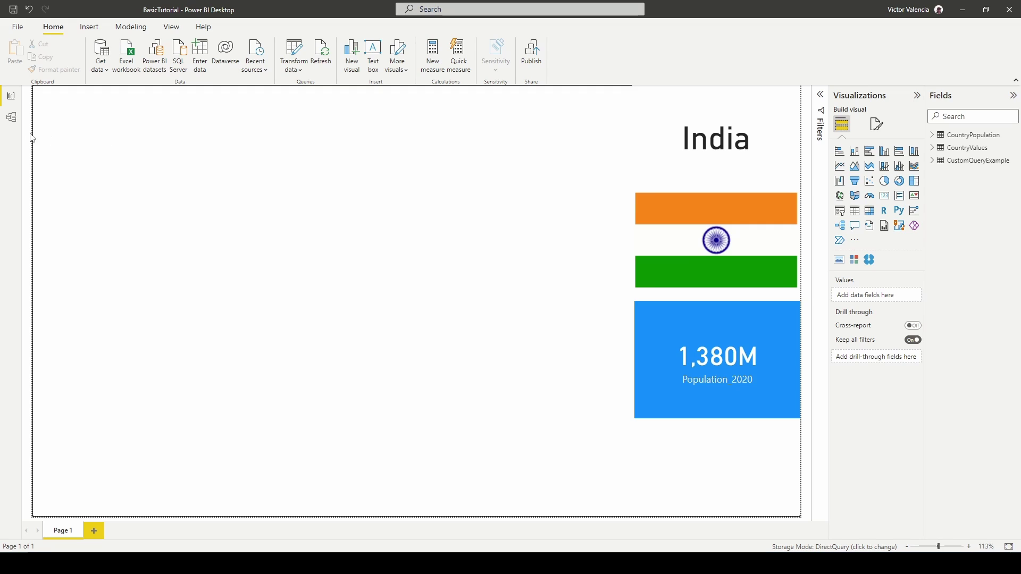
Switch to the model diagram and move the CountryValues table slightly up, between CountryPopulation and CustomQueryExample
click(15, 128)
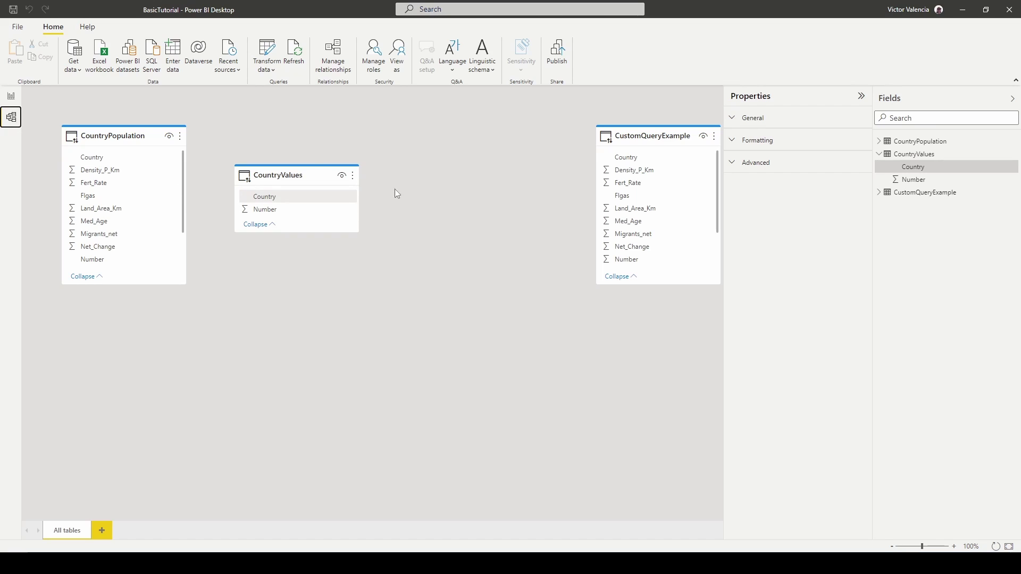
drag(292, 174, 304, 149)
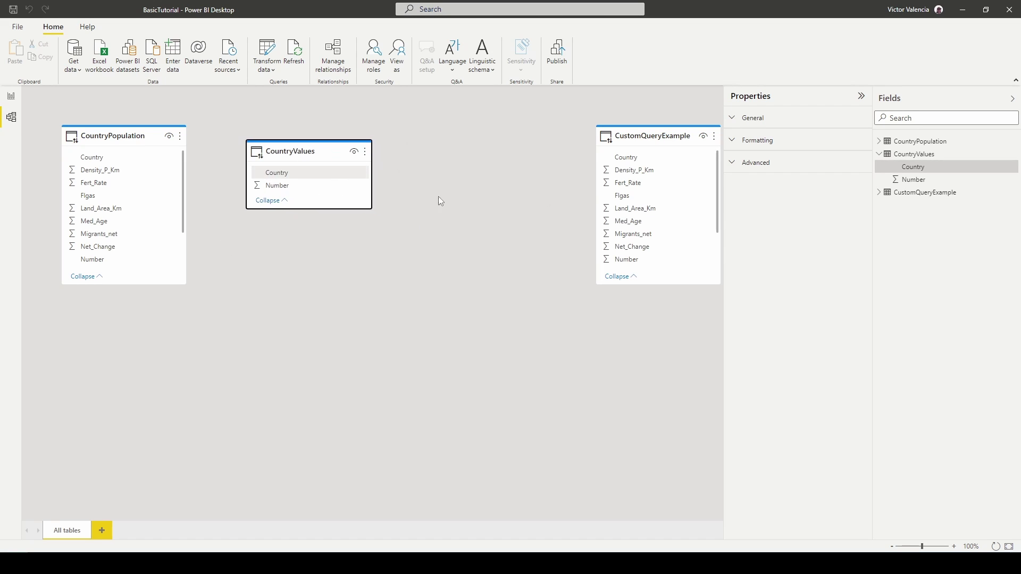
Bind the Country column of the CountryValues table to the CountryFilter parameter
click(311, 181)
click(297, 173)
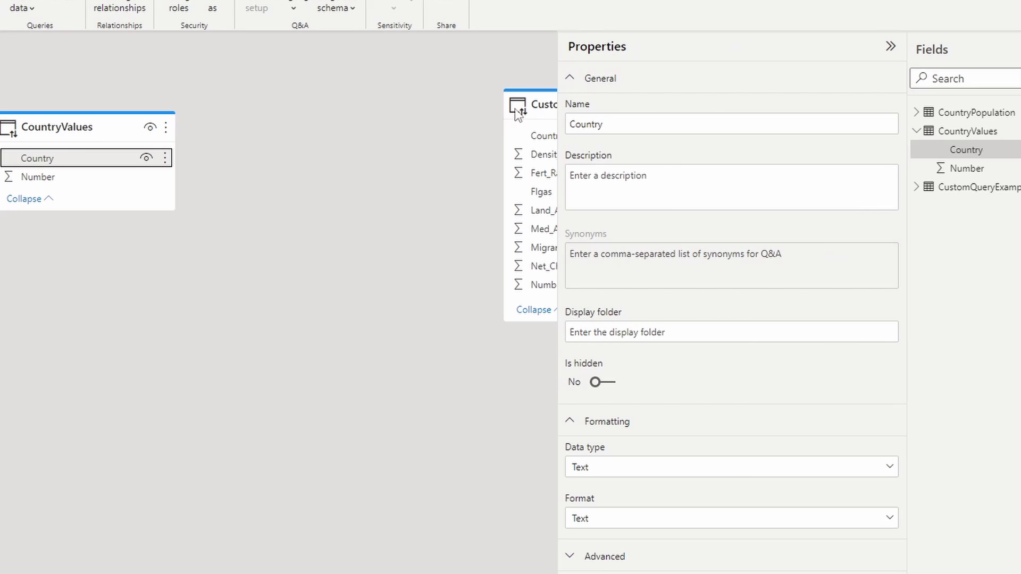
click(570, 74)
click(567, 113)
click(596, 151)
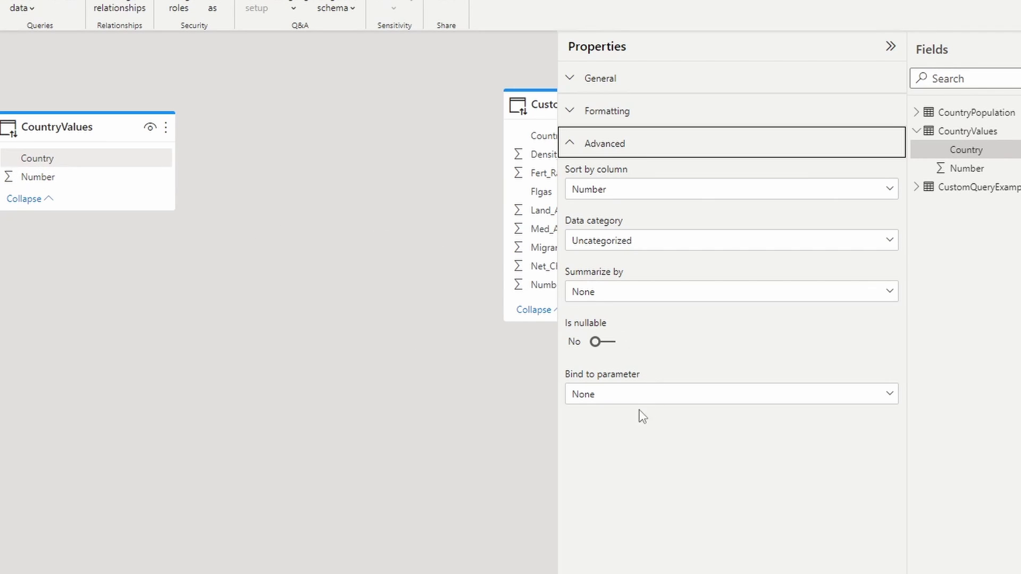
mouse_move(598, 409)
click(637, 396)
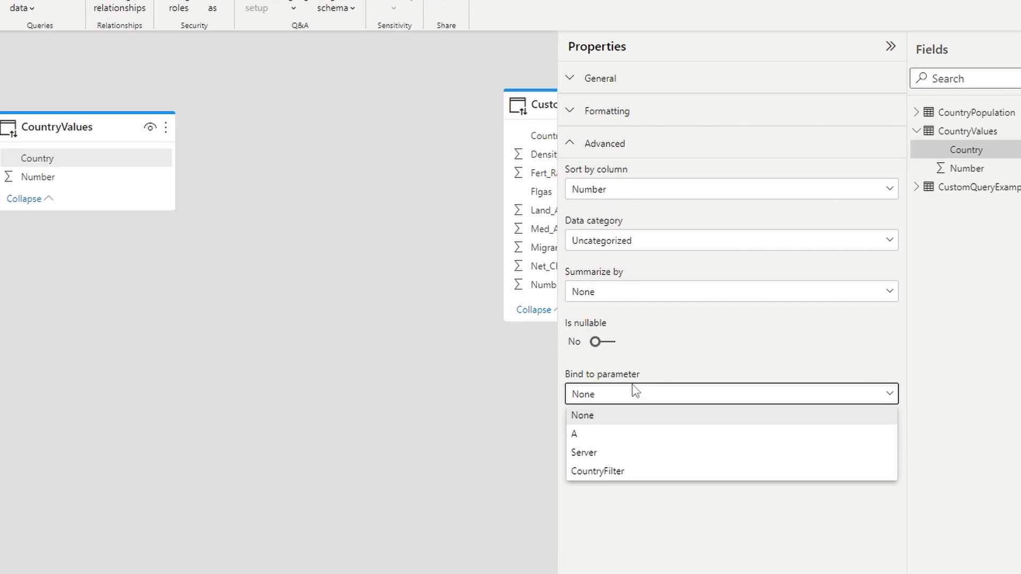
click(614, 477)
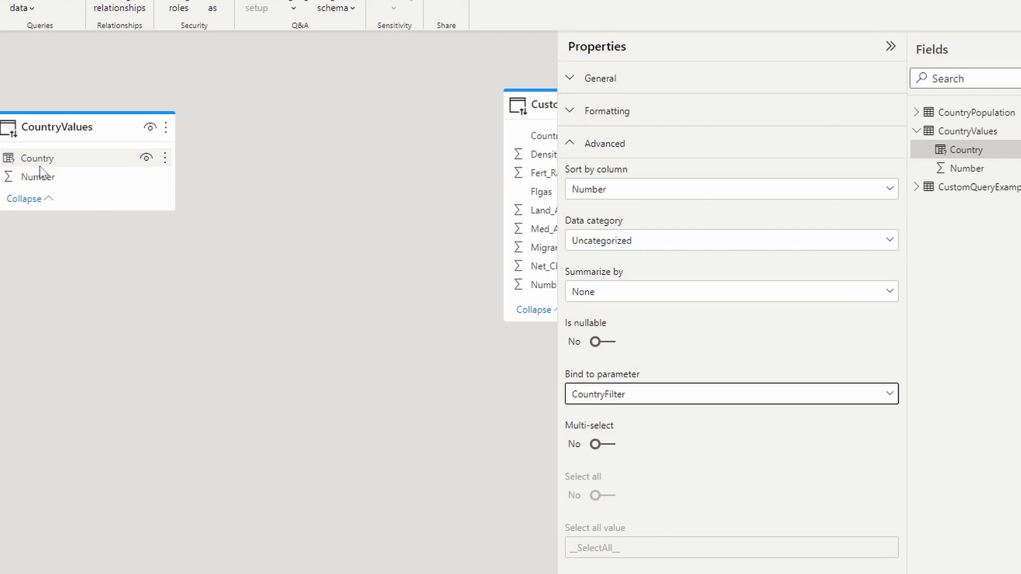
Collapse the column's properties and move the CountryValues table slightly within the model diagram
click(625, 148)
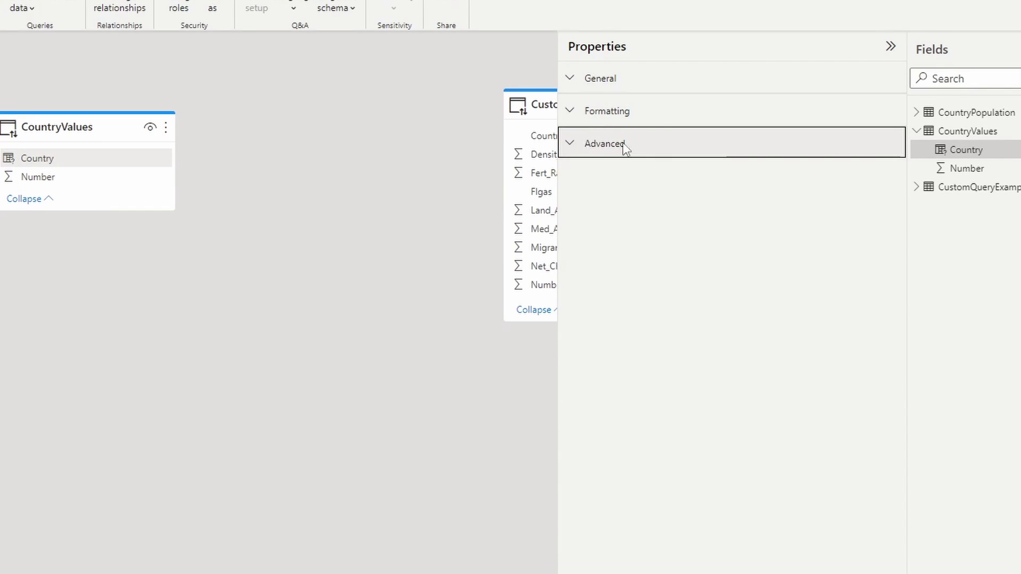
click(890, 46)
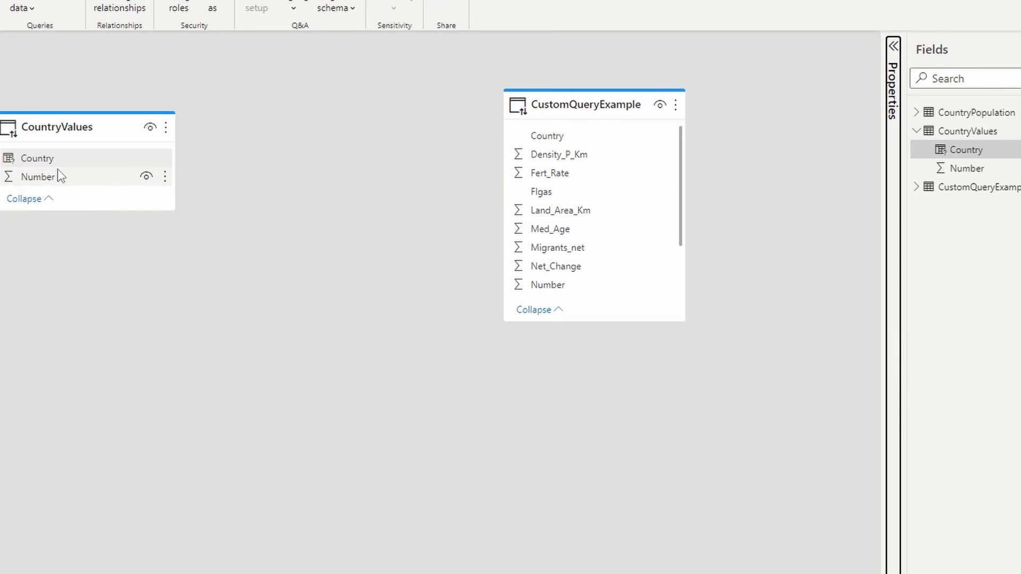
mouse_move(31, 135)
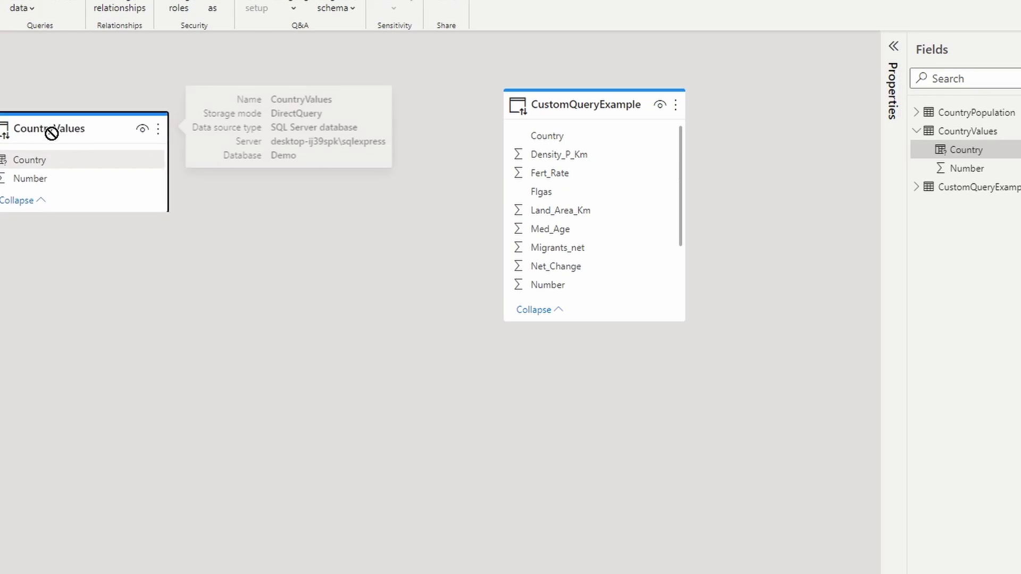
drag(49, 132, 69, 133)
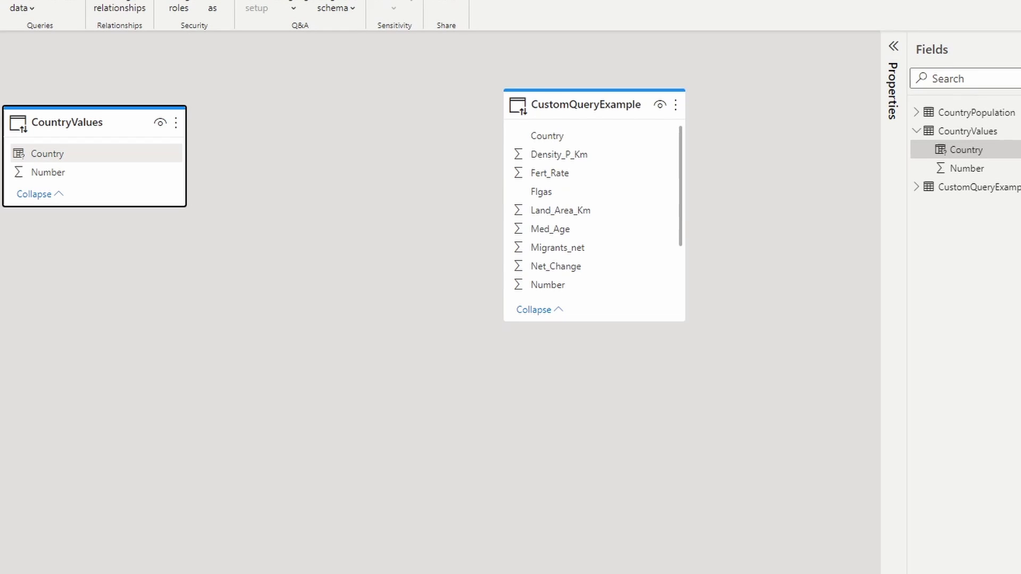
Add a slicer spanning the full page height beside the country visuals in the report, using the Country field of CountryValues
click(11, 95)
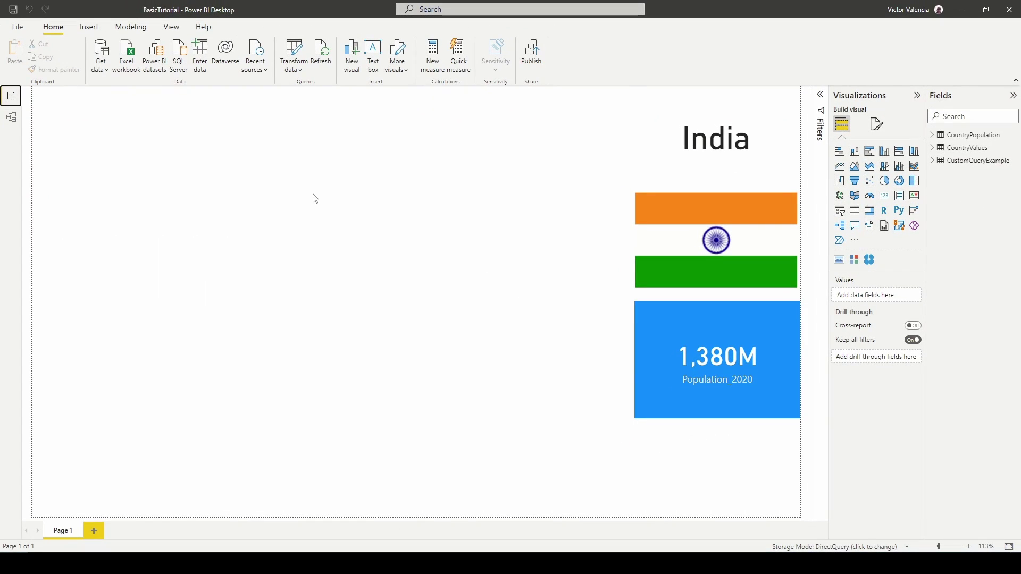
click(839, 211)
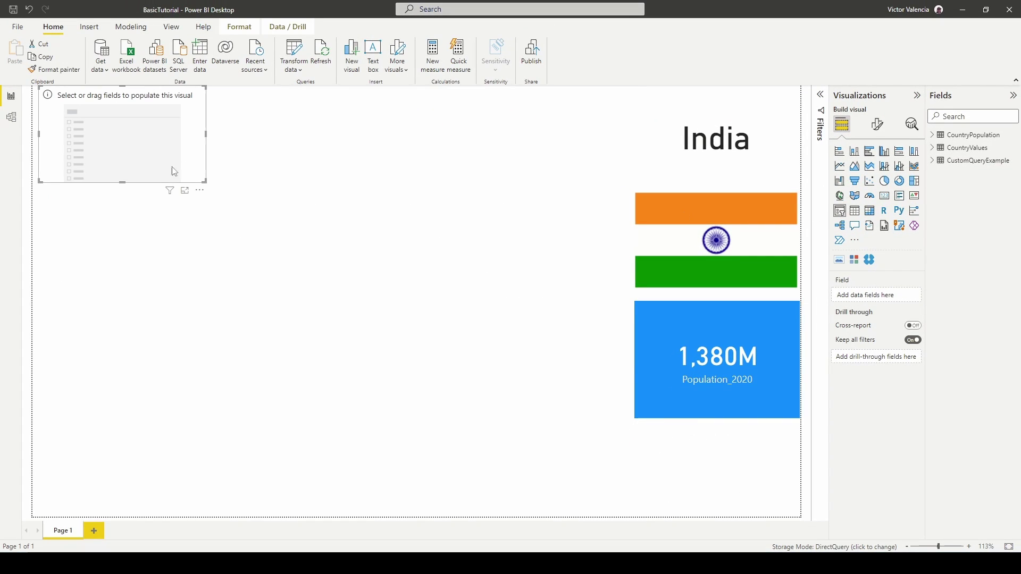
drag(122, 180, 83, 516)
drag(204, 269, 584, 286)
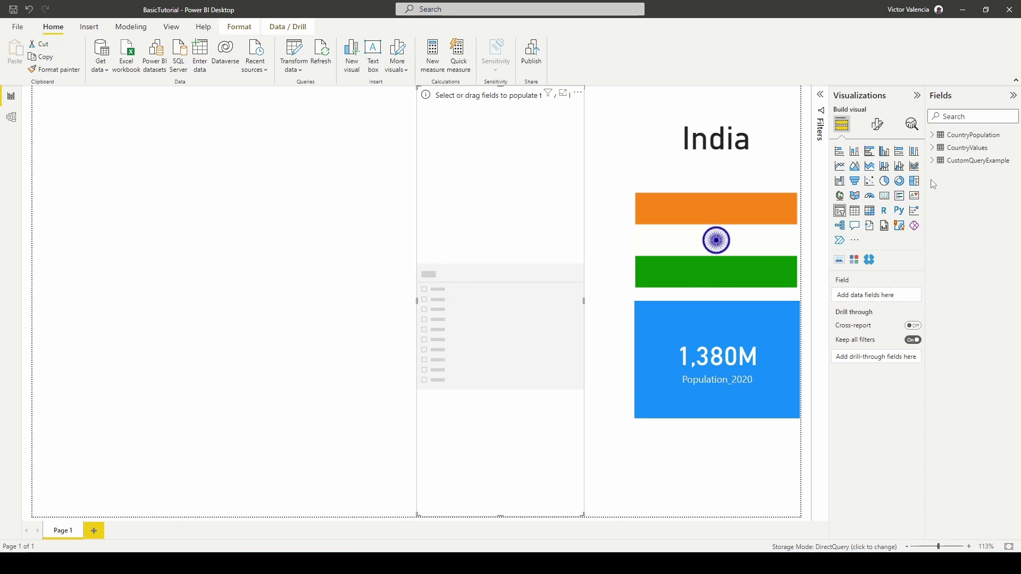
click(931, 148)
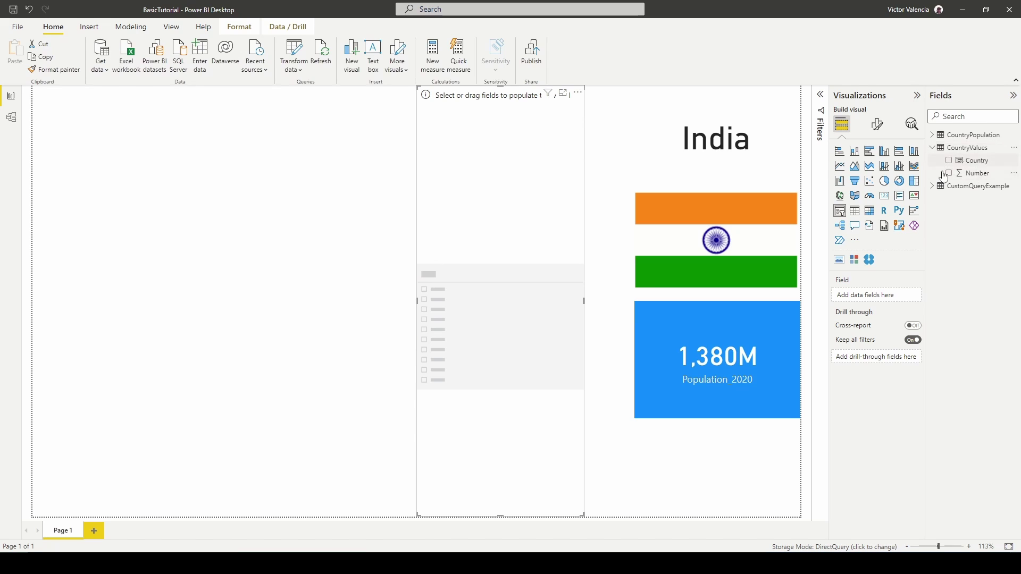
drag(986, 167, 887, 302)
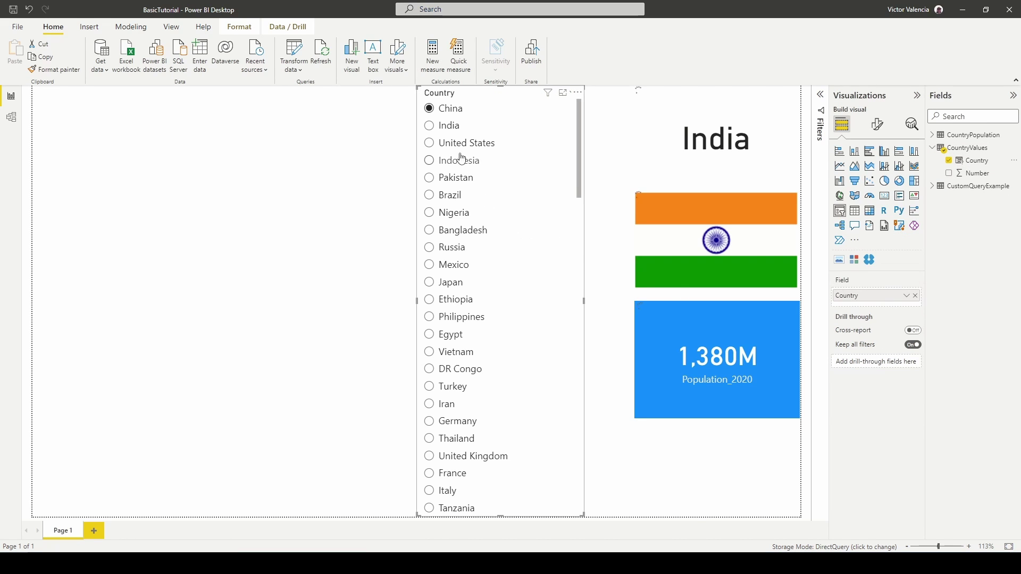
Select China in the Country slicer, check the model diagram for relationships between the tables, and return to the report
click(445, 113)
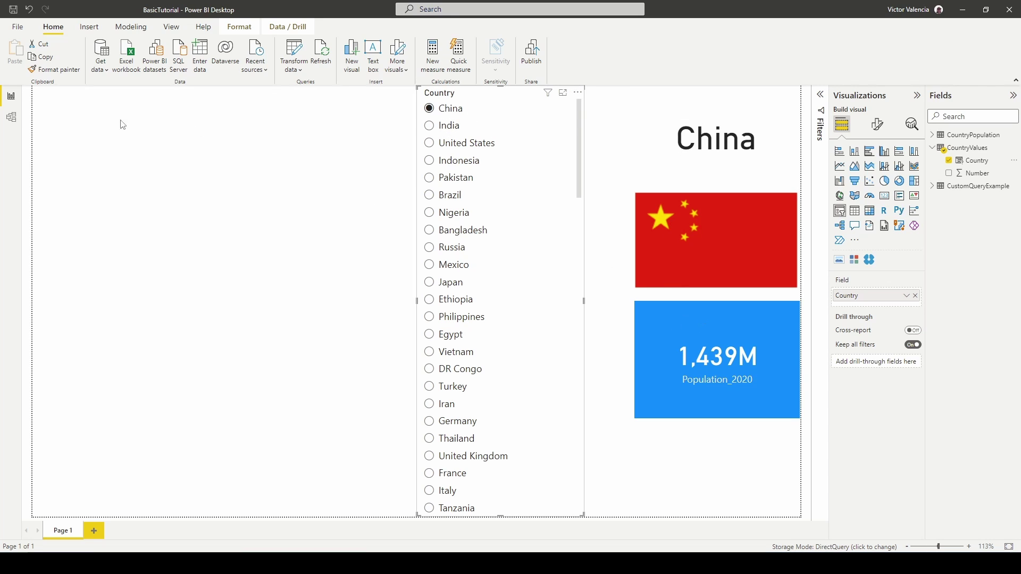
click(11, 117)
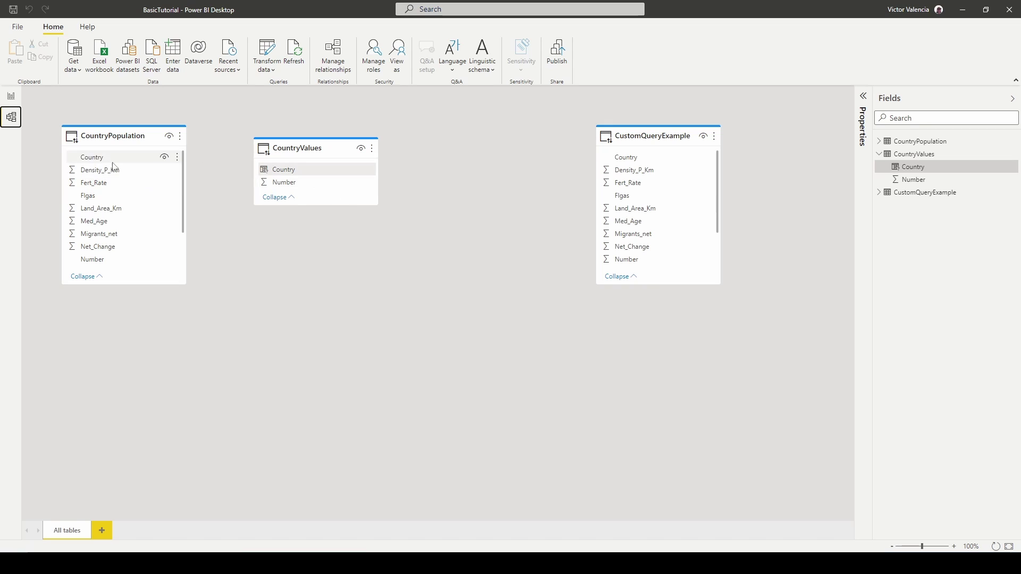
click(11, 96)
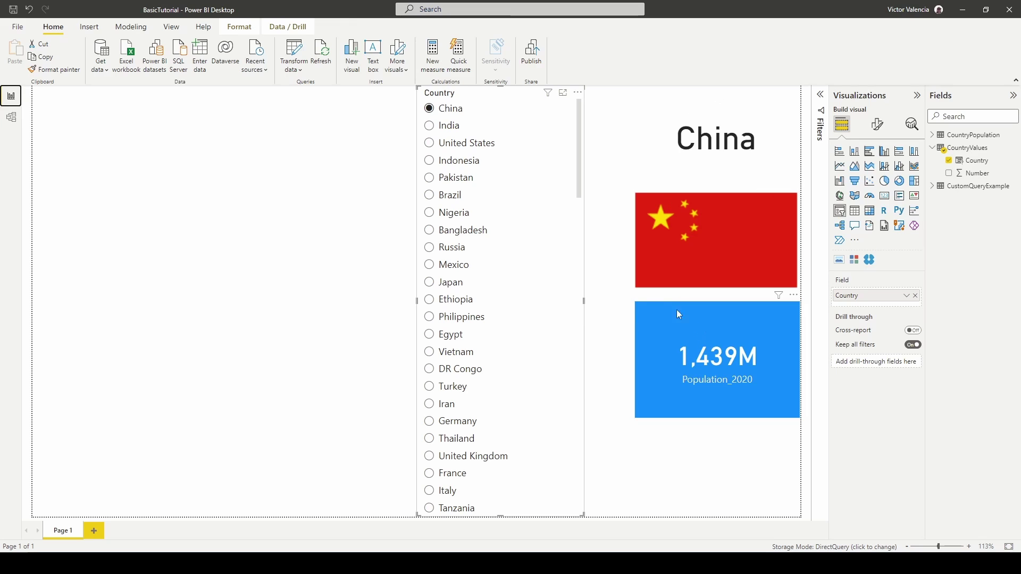
Narrow the Country slicer slightly and select Brazil, followed by Mexico, collapsing the CountryValues field list
drag(584, 301, 544, 301)
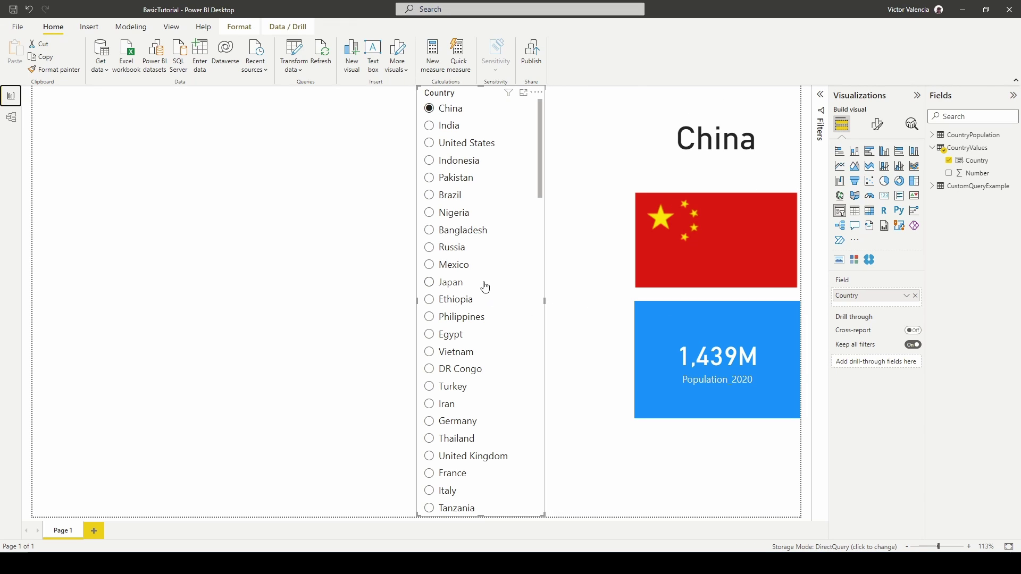
click(431, 196)
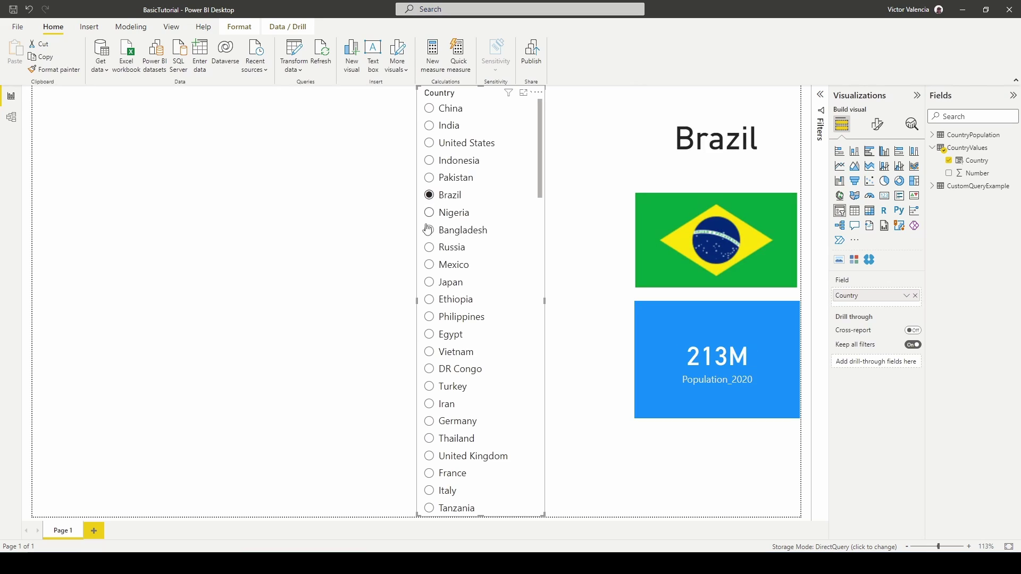
click(950, 152)
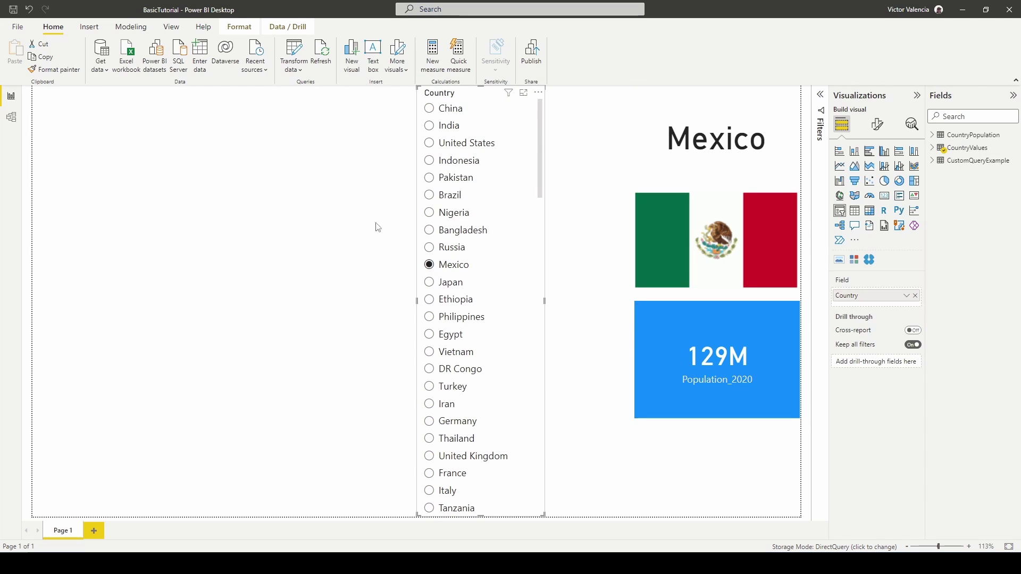
View the current parameter values, including CountryFilter, and close the parameter dialog without changes
click(294, 66)
click(322, 121)
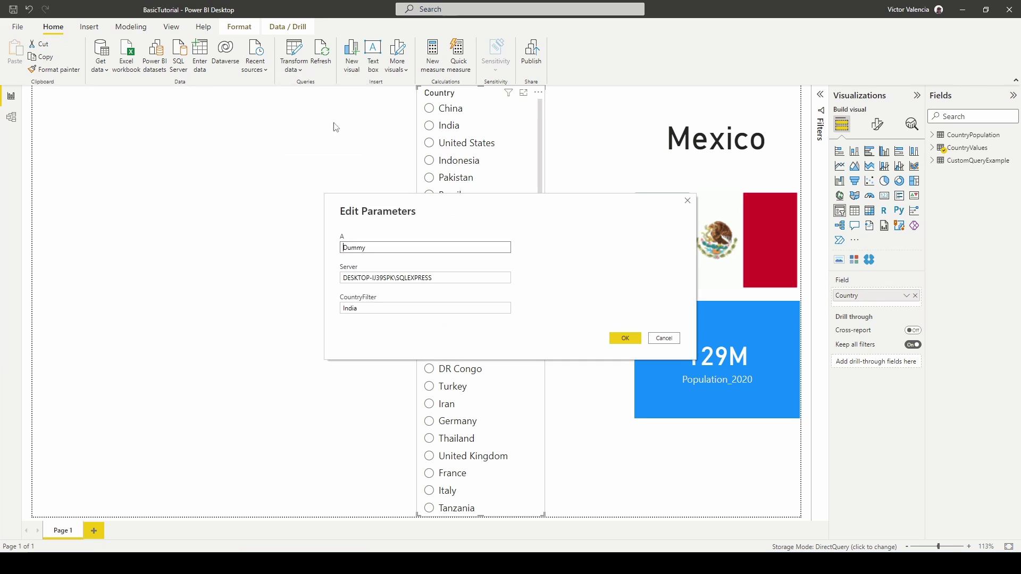
click(625, 338)
Open Power Query Editor and review the Filtered Rows line with CountryFilter in the CountryPopulation M code
click(300, 72)
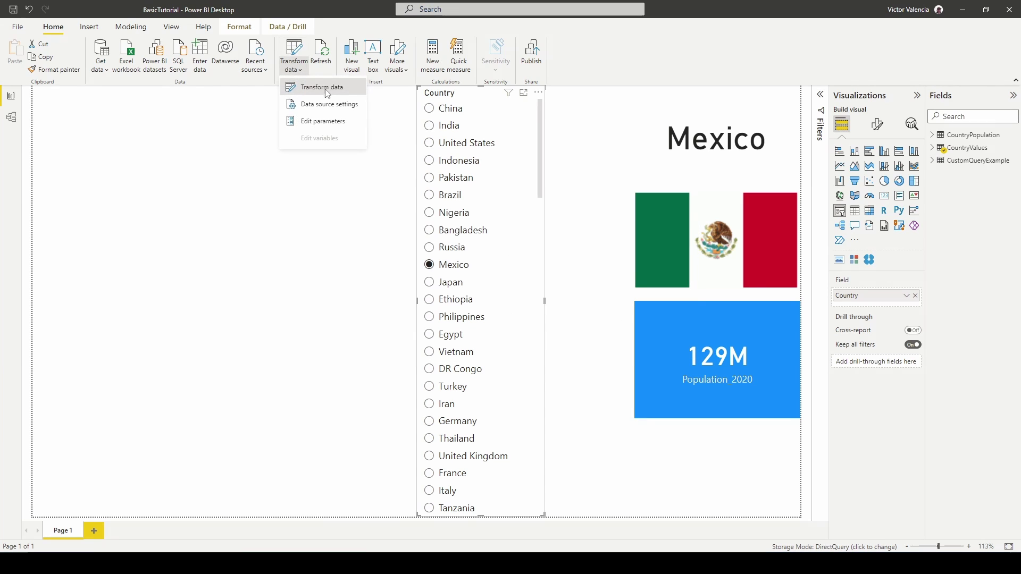
click(325, 88)
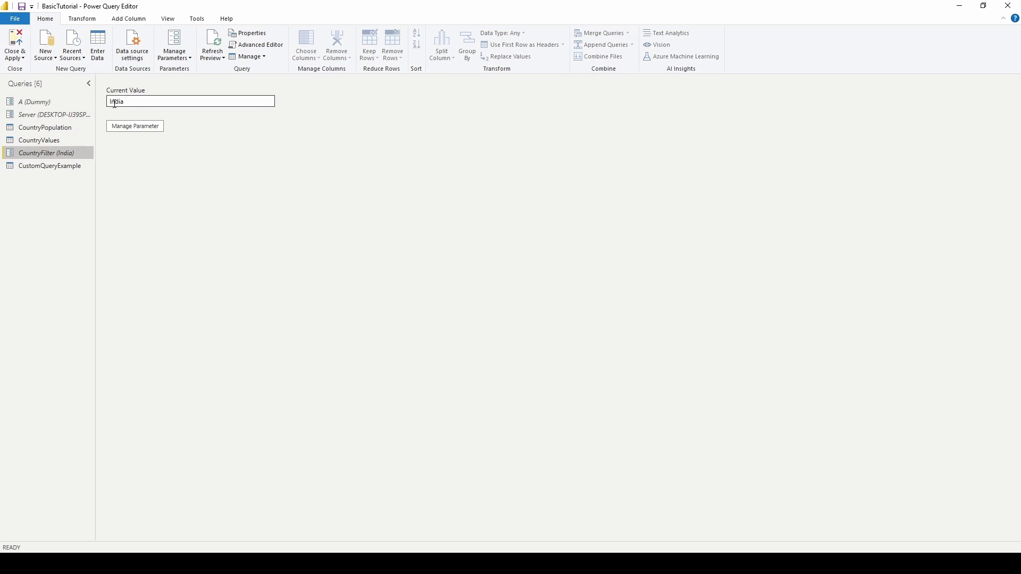
click(57, 129)
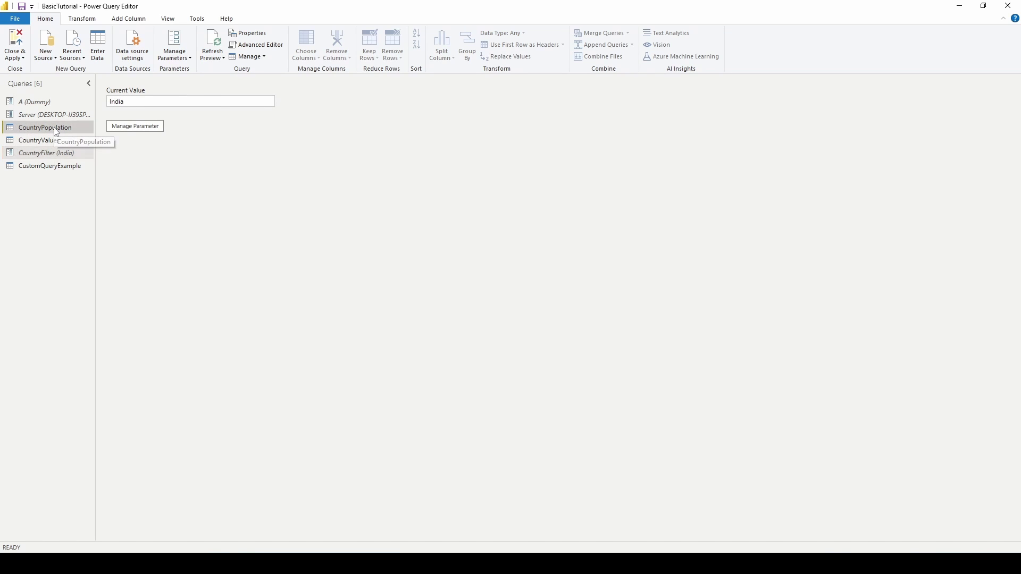
click(252, 47)
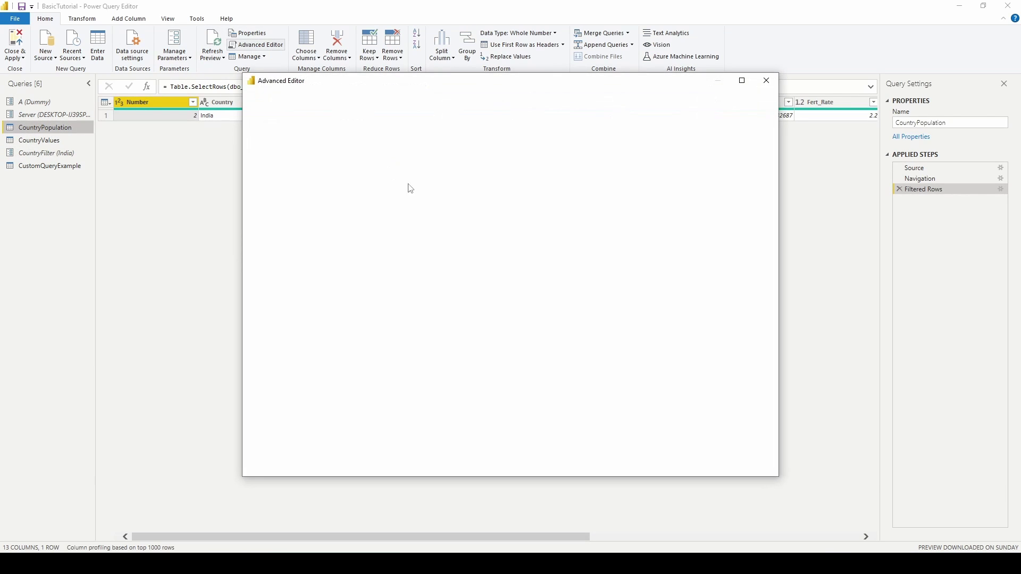
drag(606, 161, 276, 162)
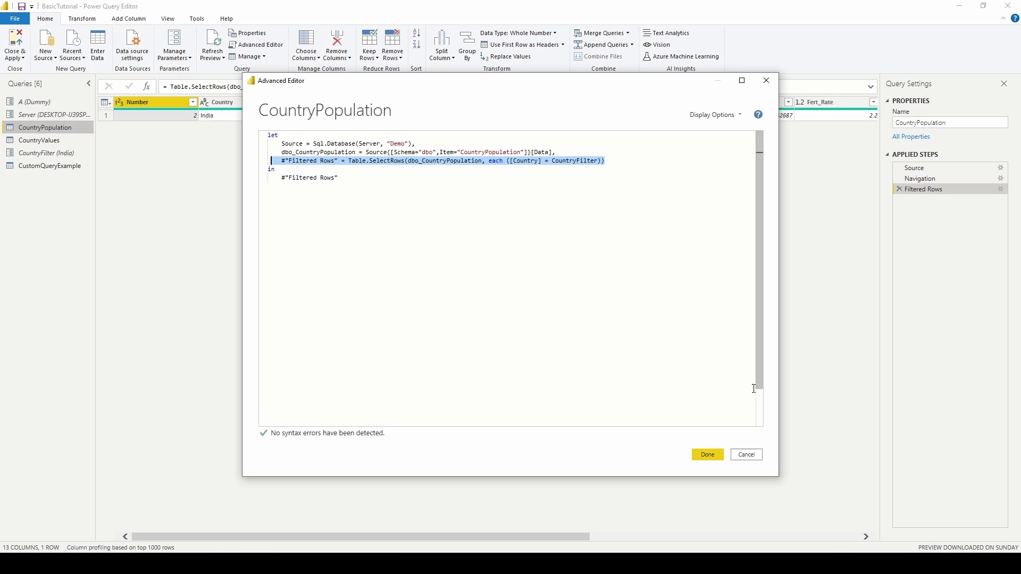
click(747, 455)
Review the CountryFilter reference in the CustomQueryExample M code, and close and apply the queries
click(48, 166)
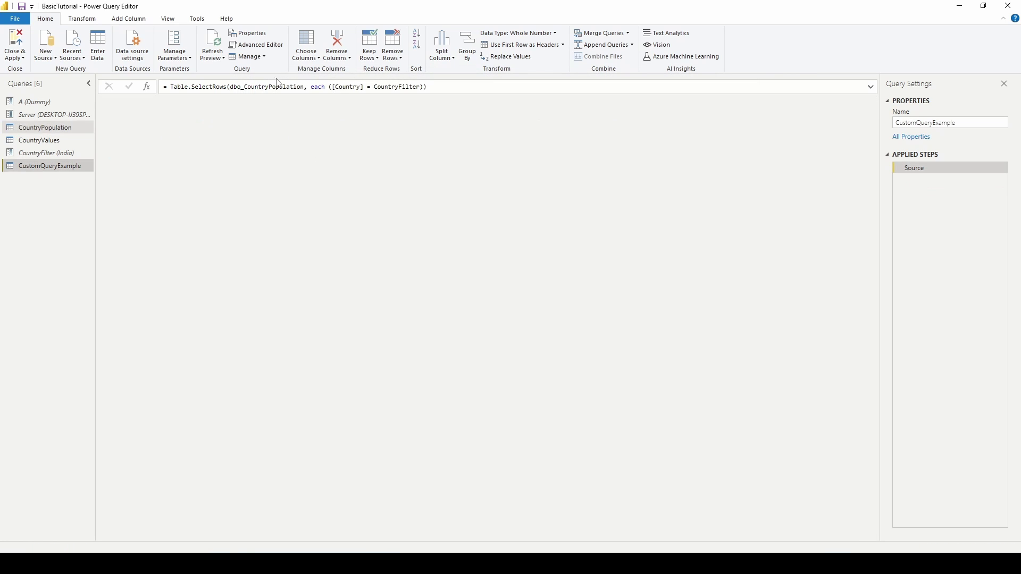
click(255, 45)
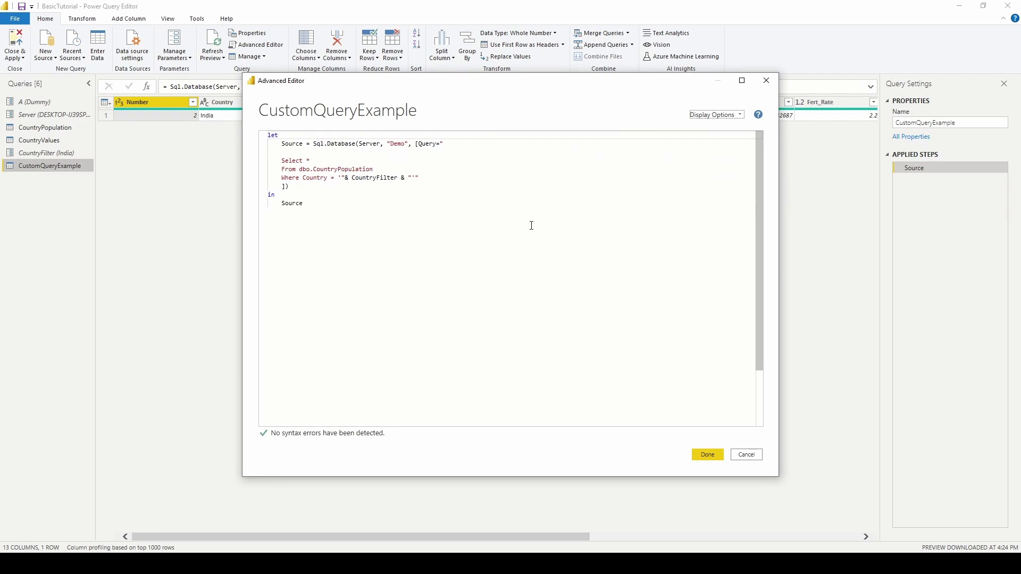
double_click(373, 181)
click(708, 455)
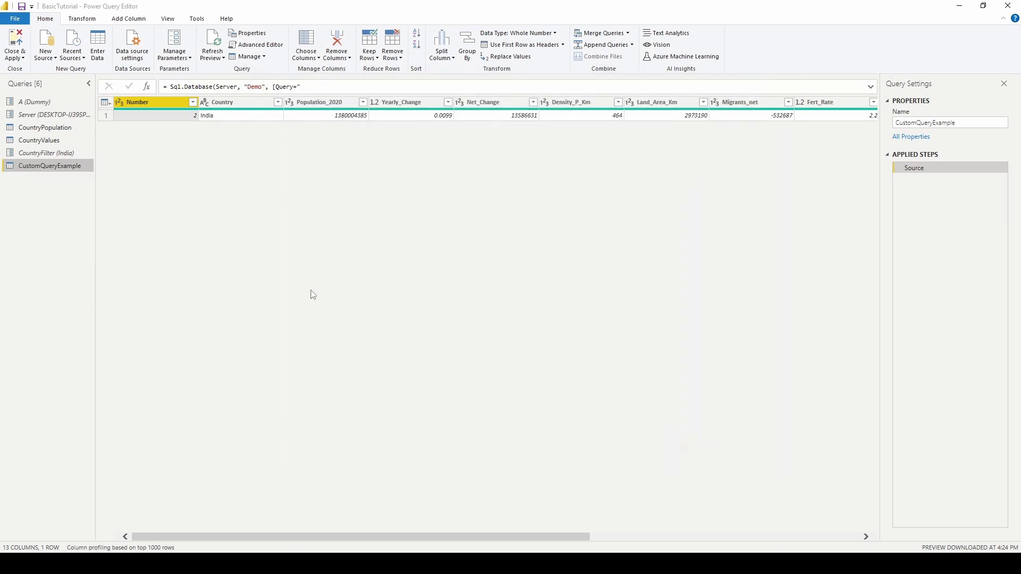
click(15, 57)
click(24, 69)
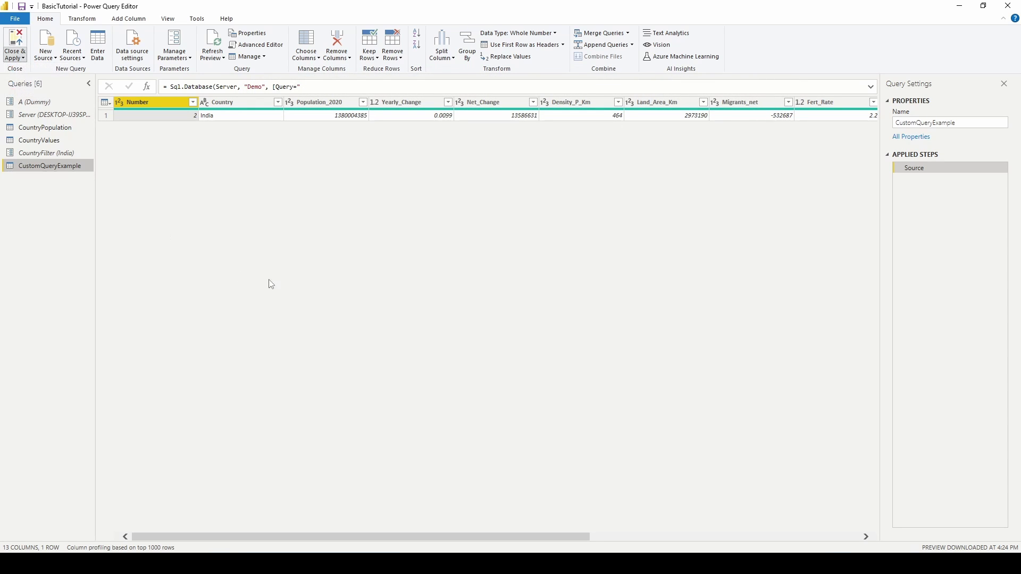
Test the Country slicer by selecting India, Japan, and India again
click(430, 126)
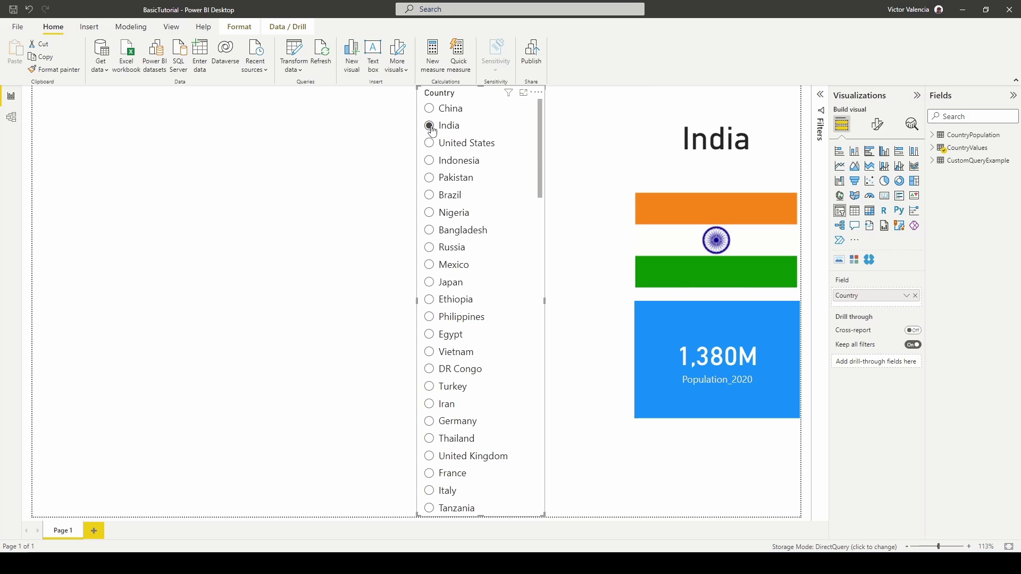
click(590, 127)
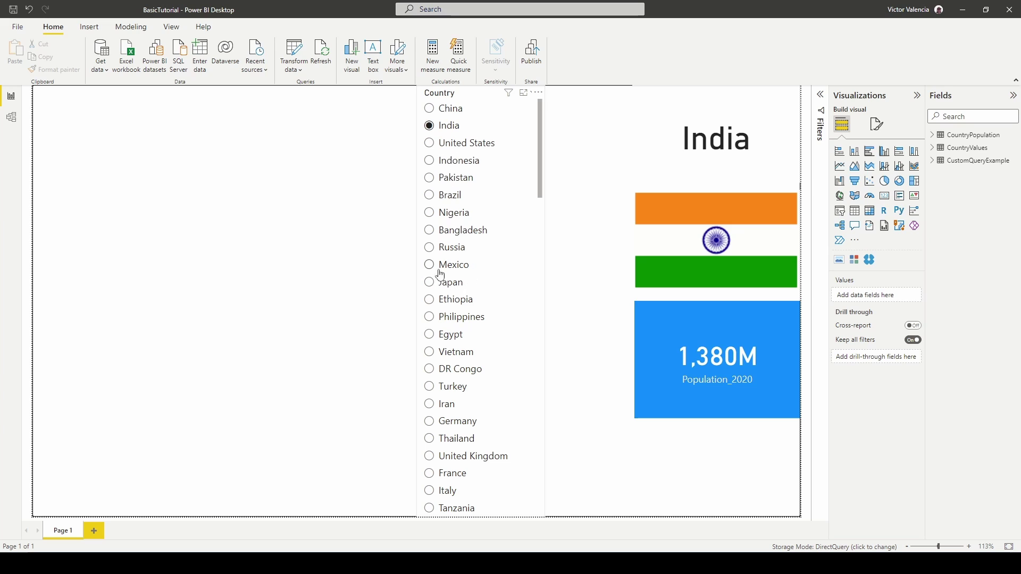
click(445, 288)
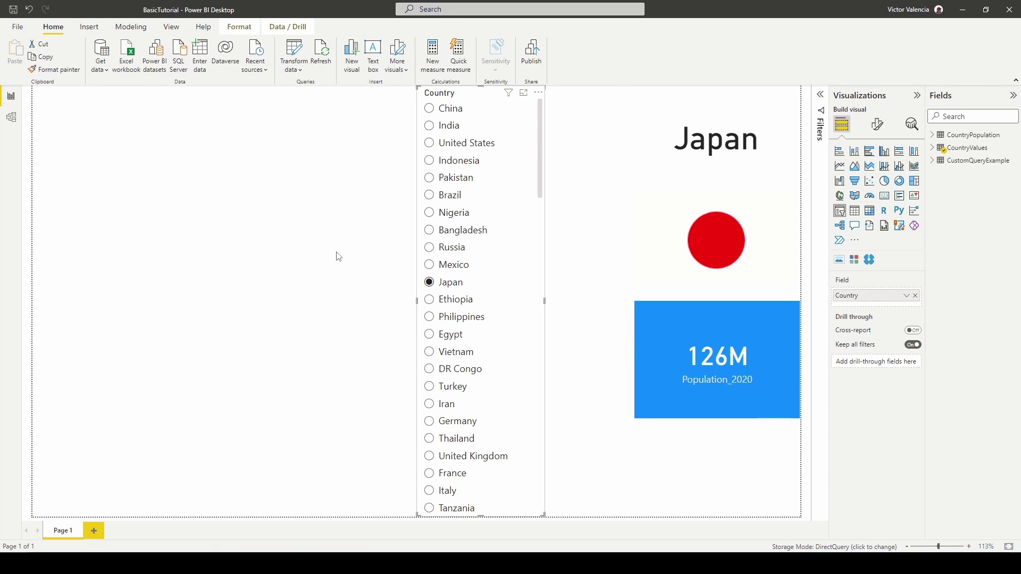
click(456, 129)
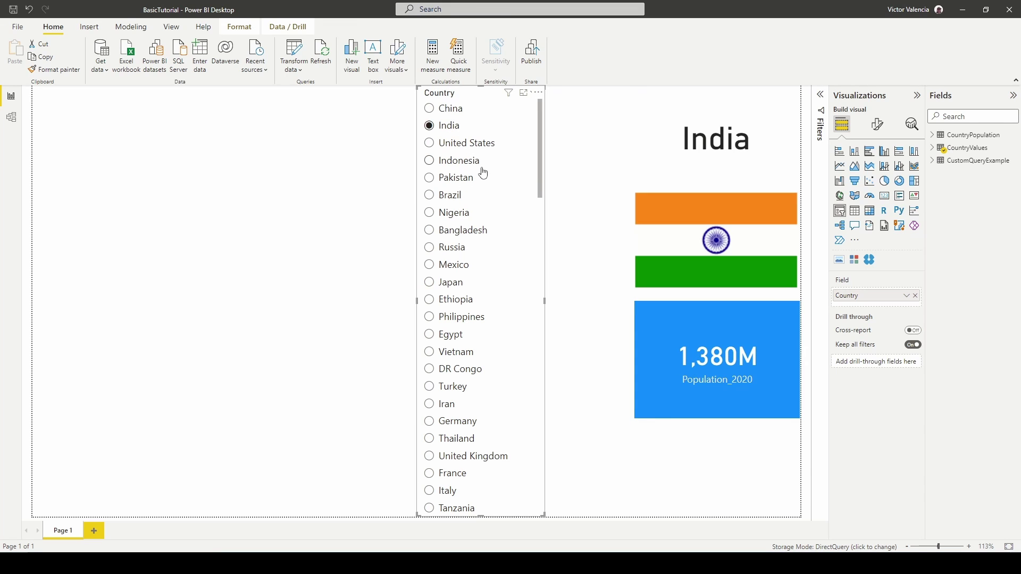